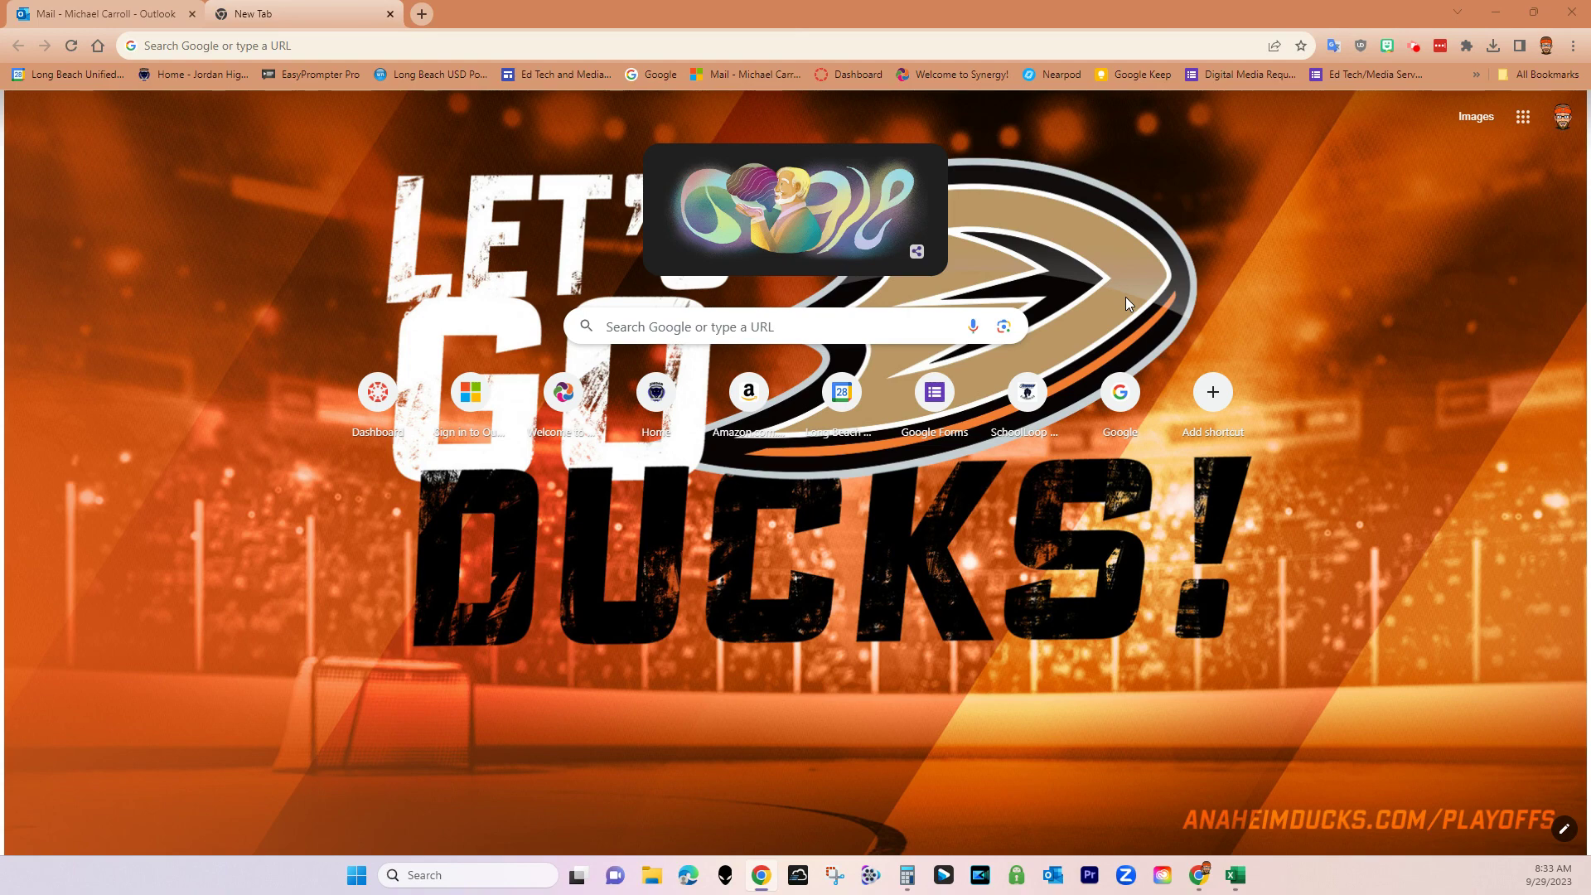
- Open the New Analytics reports for the Photo and Video 1-2 period 1 Canvas course
{"action": "left_click", "coordinate": [842, 78]}
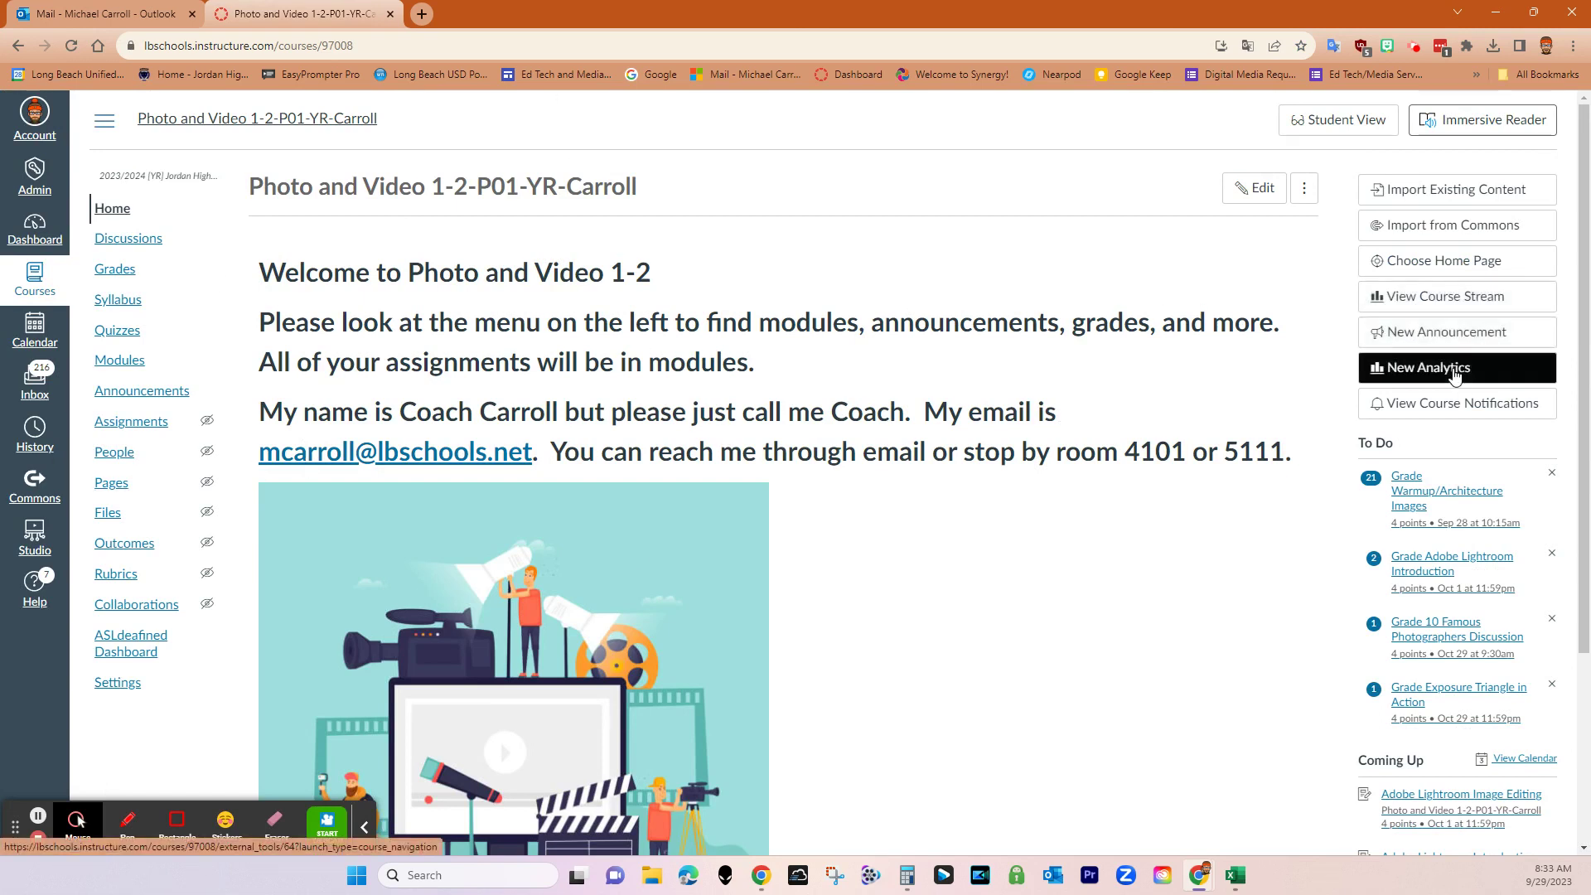
{"action": "left_click", "coordinate": [1426, 367]}
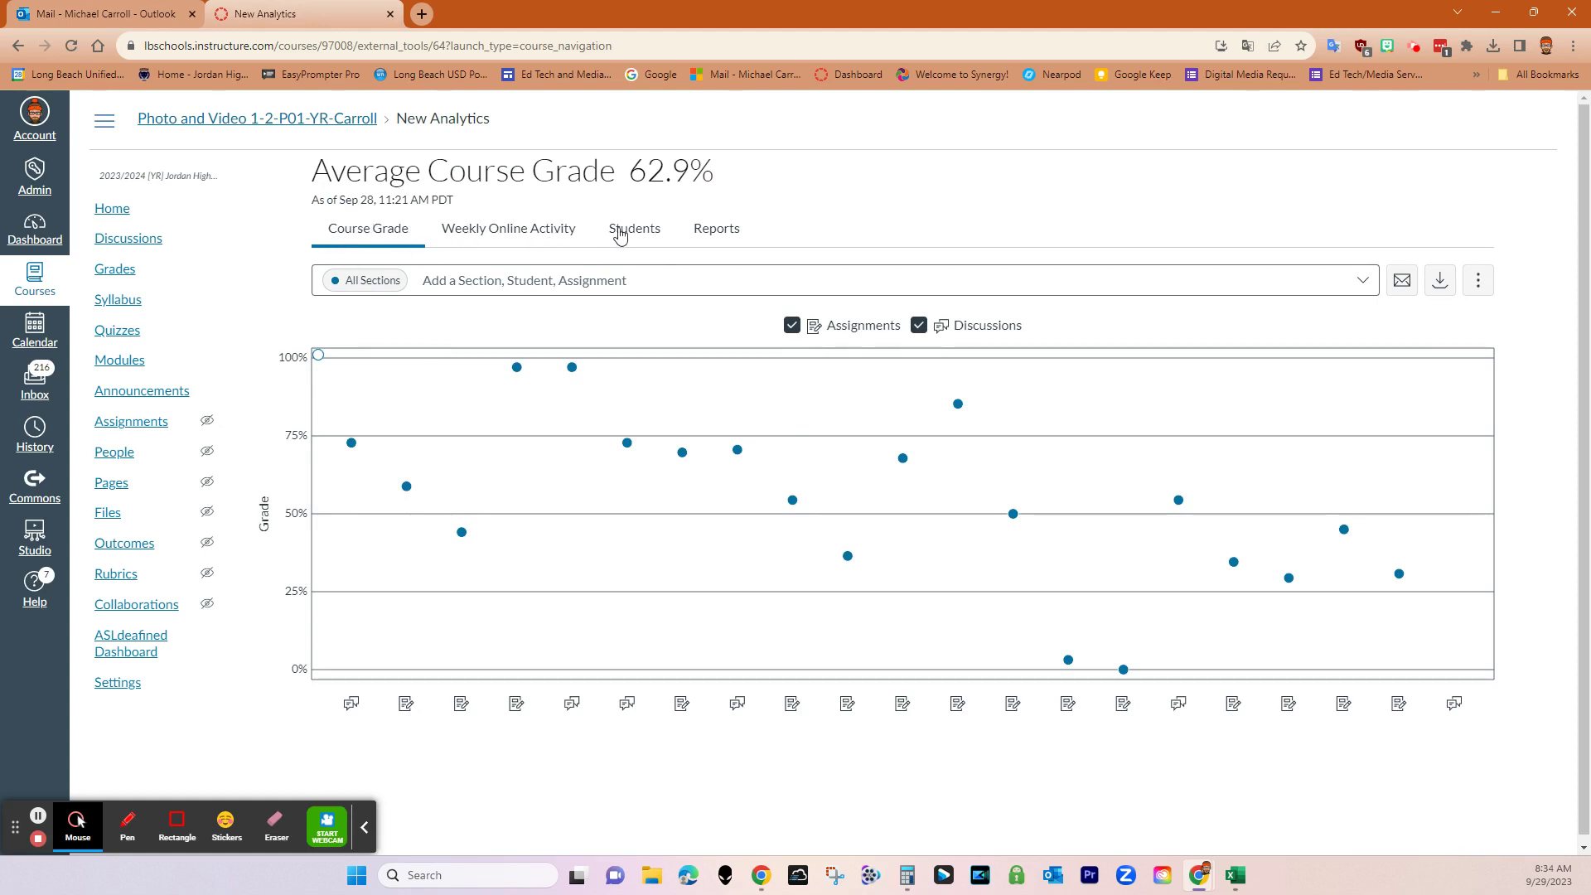
{"action": "left_click", "coordinate": [718, 235]}
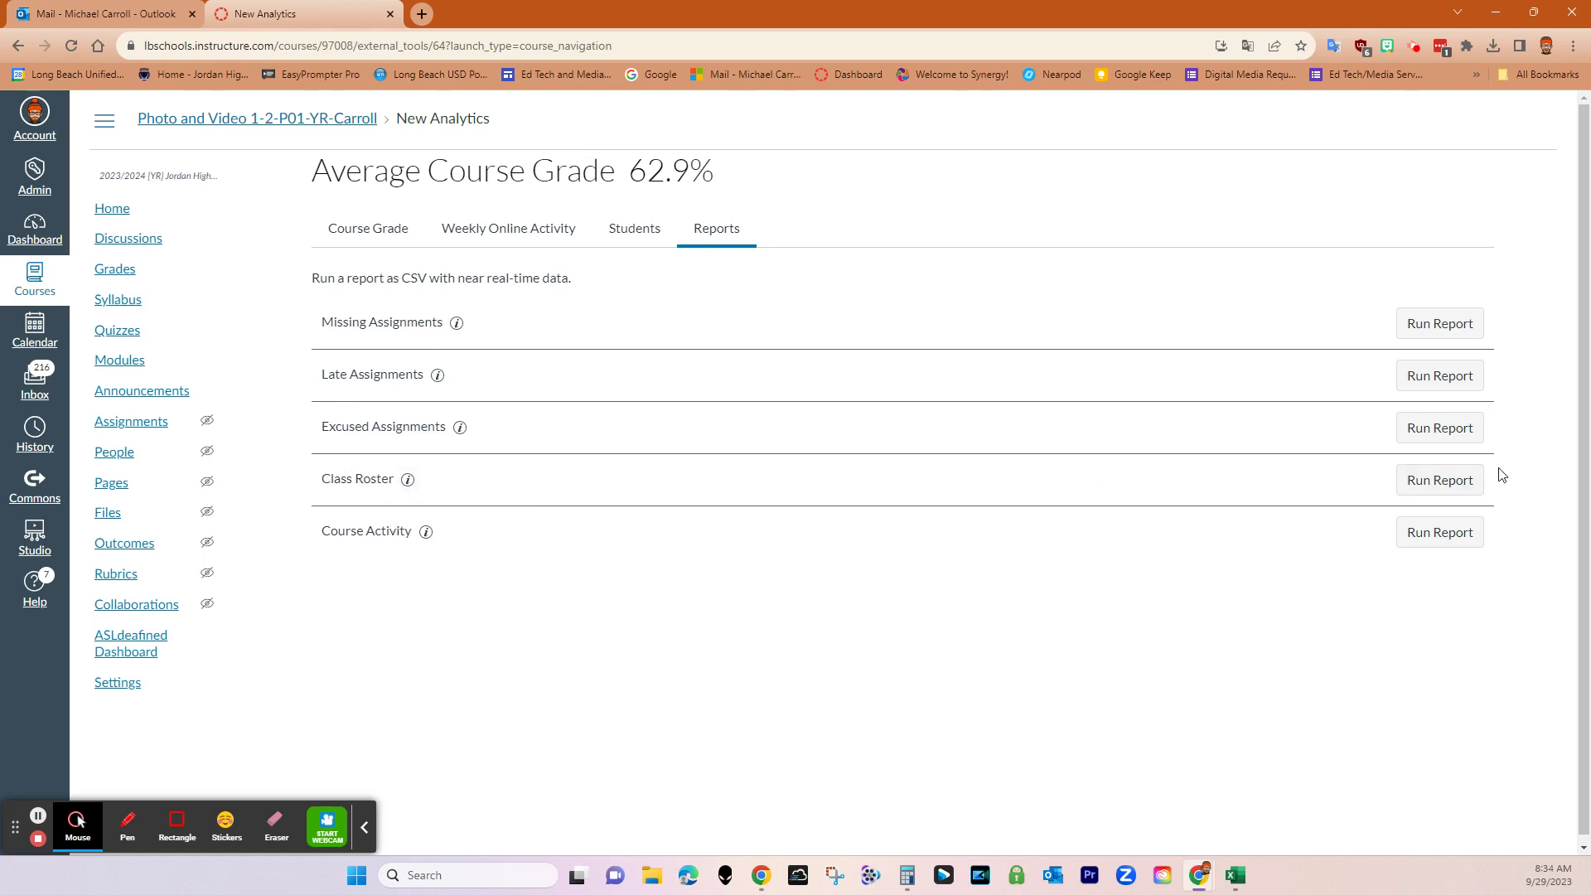
- Run the Class Roster report for the course without adding a filter
{"action": "left_click", "coordinate": [1458, 486]}
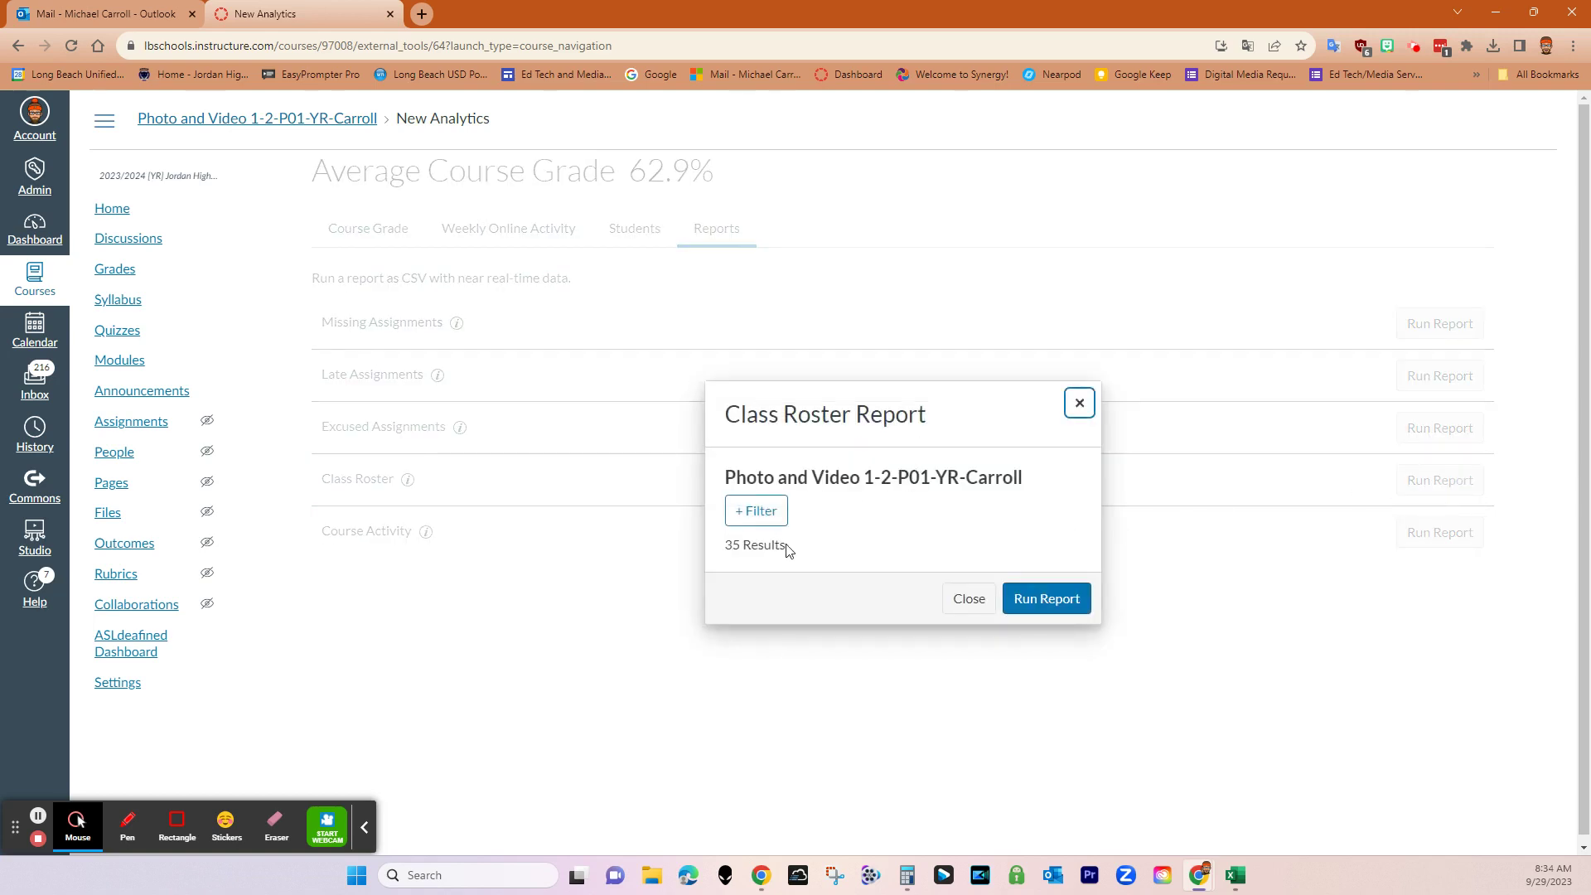
{"action": "left_click", "coordinate": [1068, 607]}
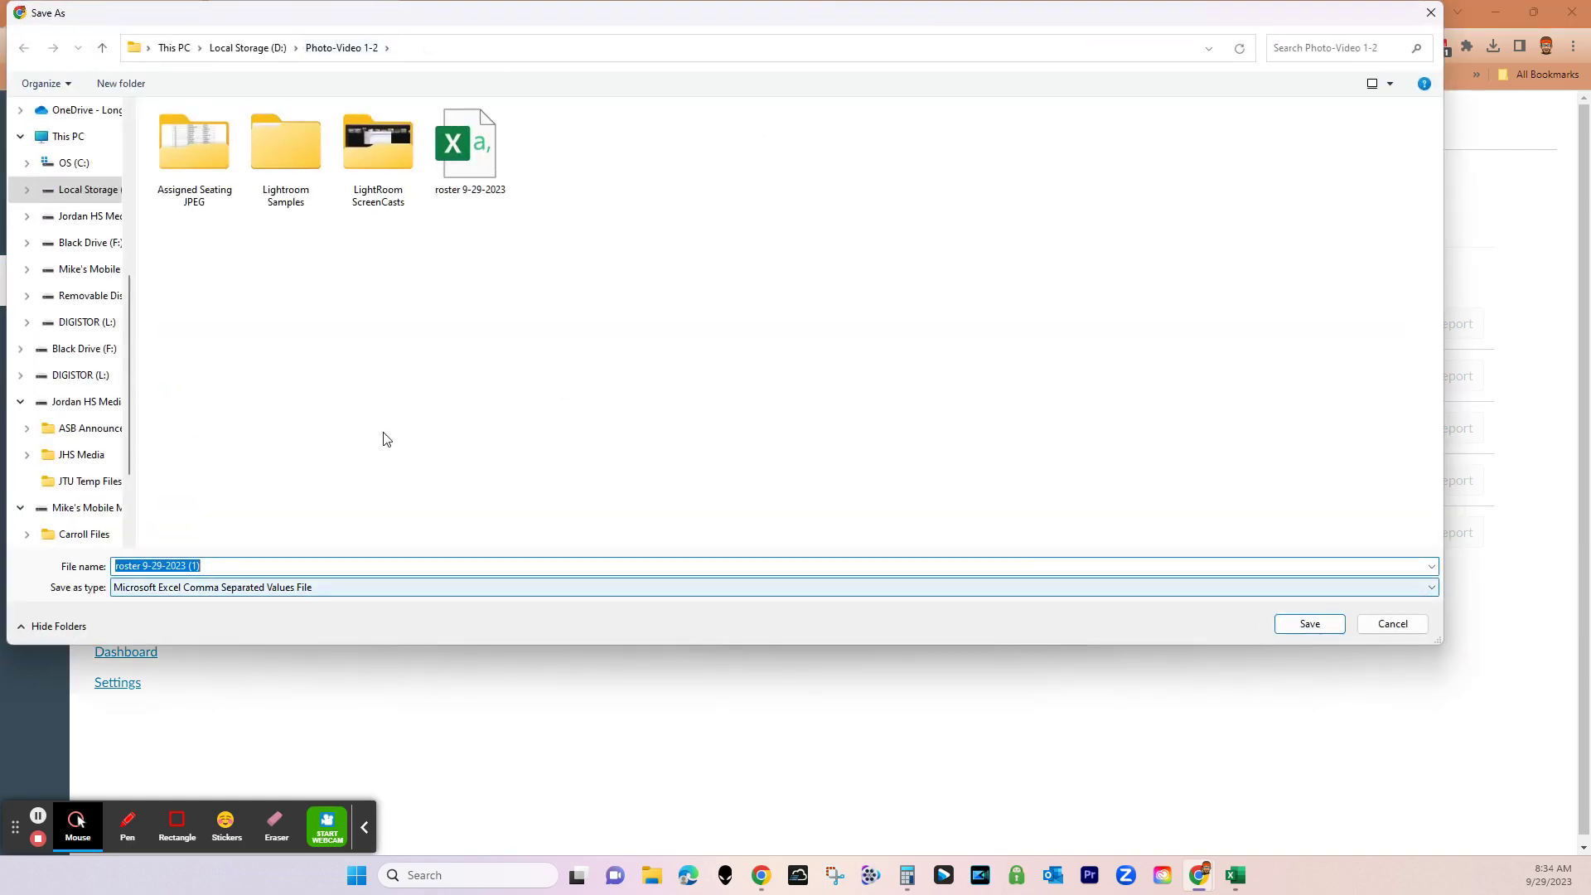
{"action": "left_click", "coordinate": [431, 421]}
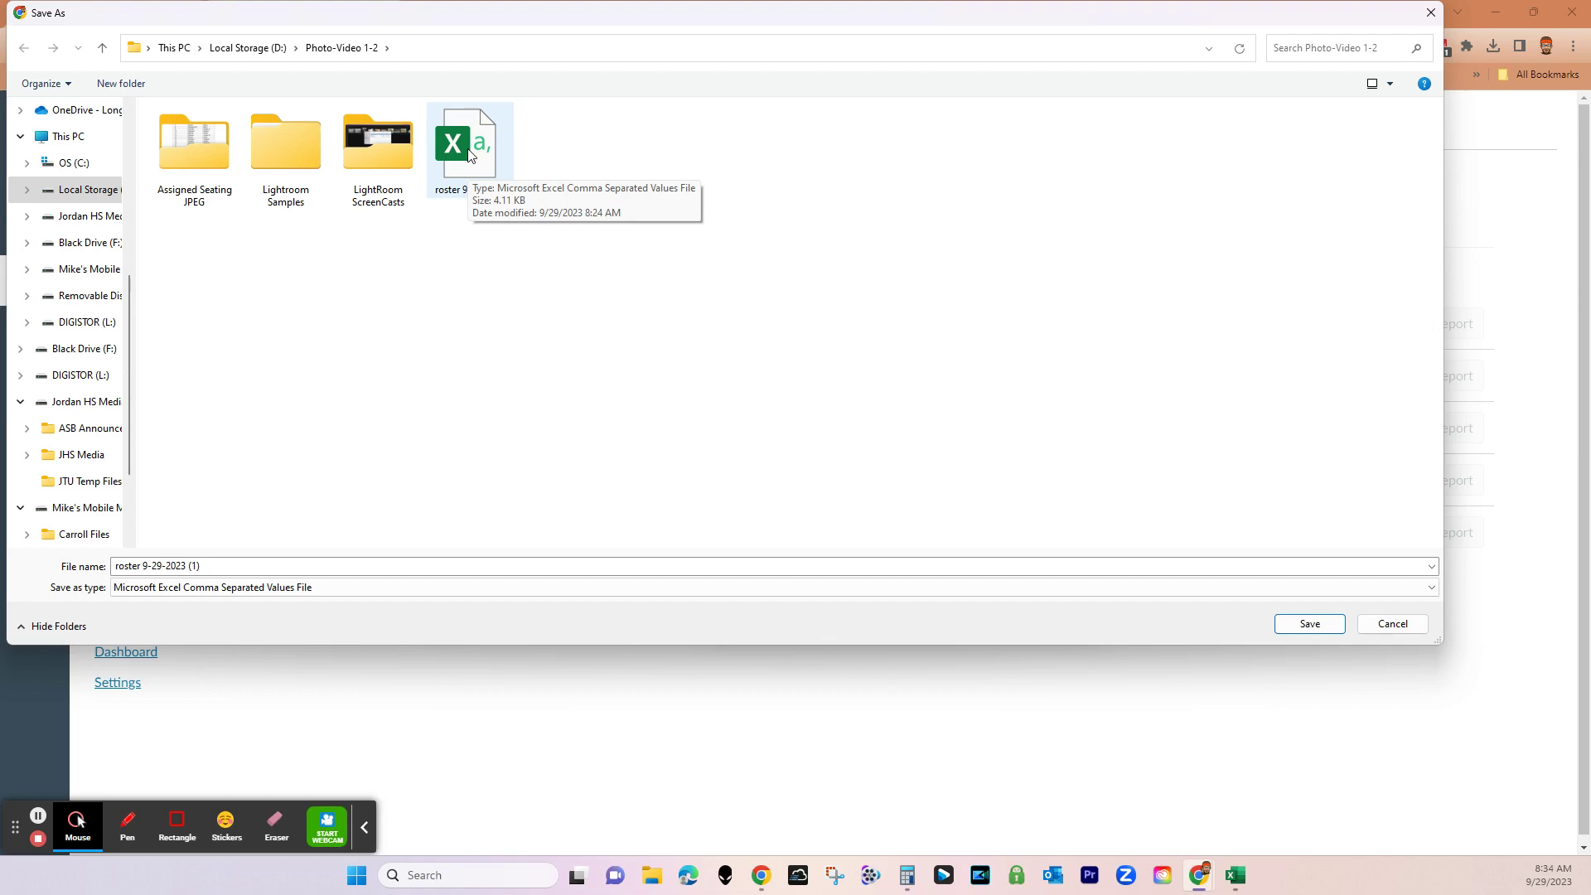
- View the already saved roster 9-29-2023 file in Excel, and cancel saving the duplicate report in Chrome
{"action": "left_click", "coordinate": [1242, 877]}
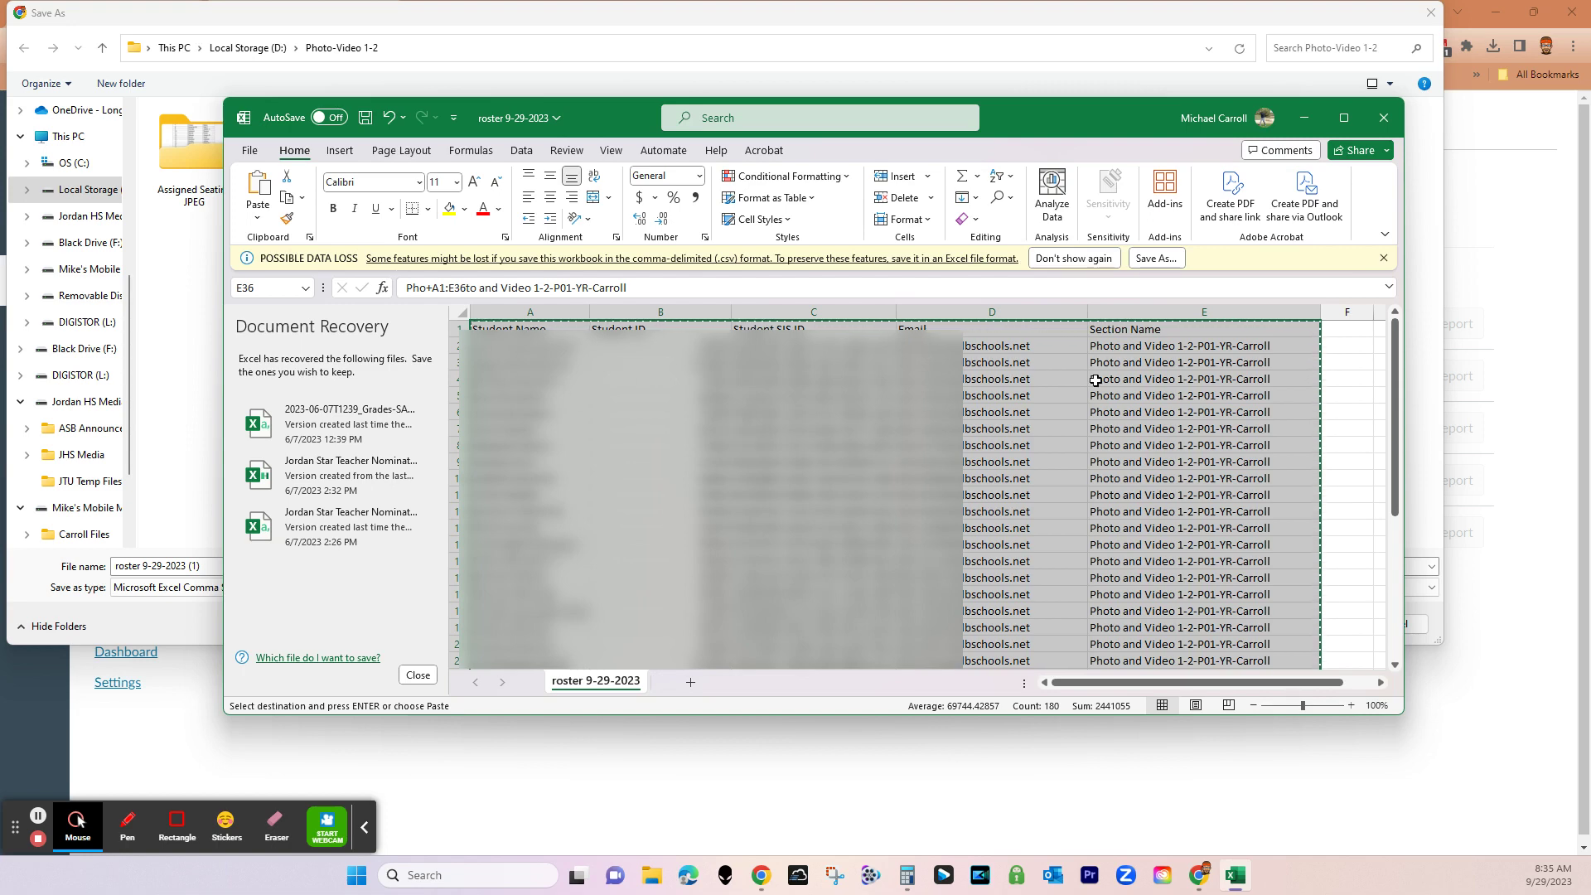
{"action": "left_click", "coordinate": [1194, 879]}
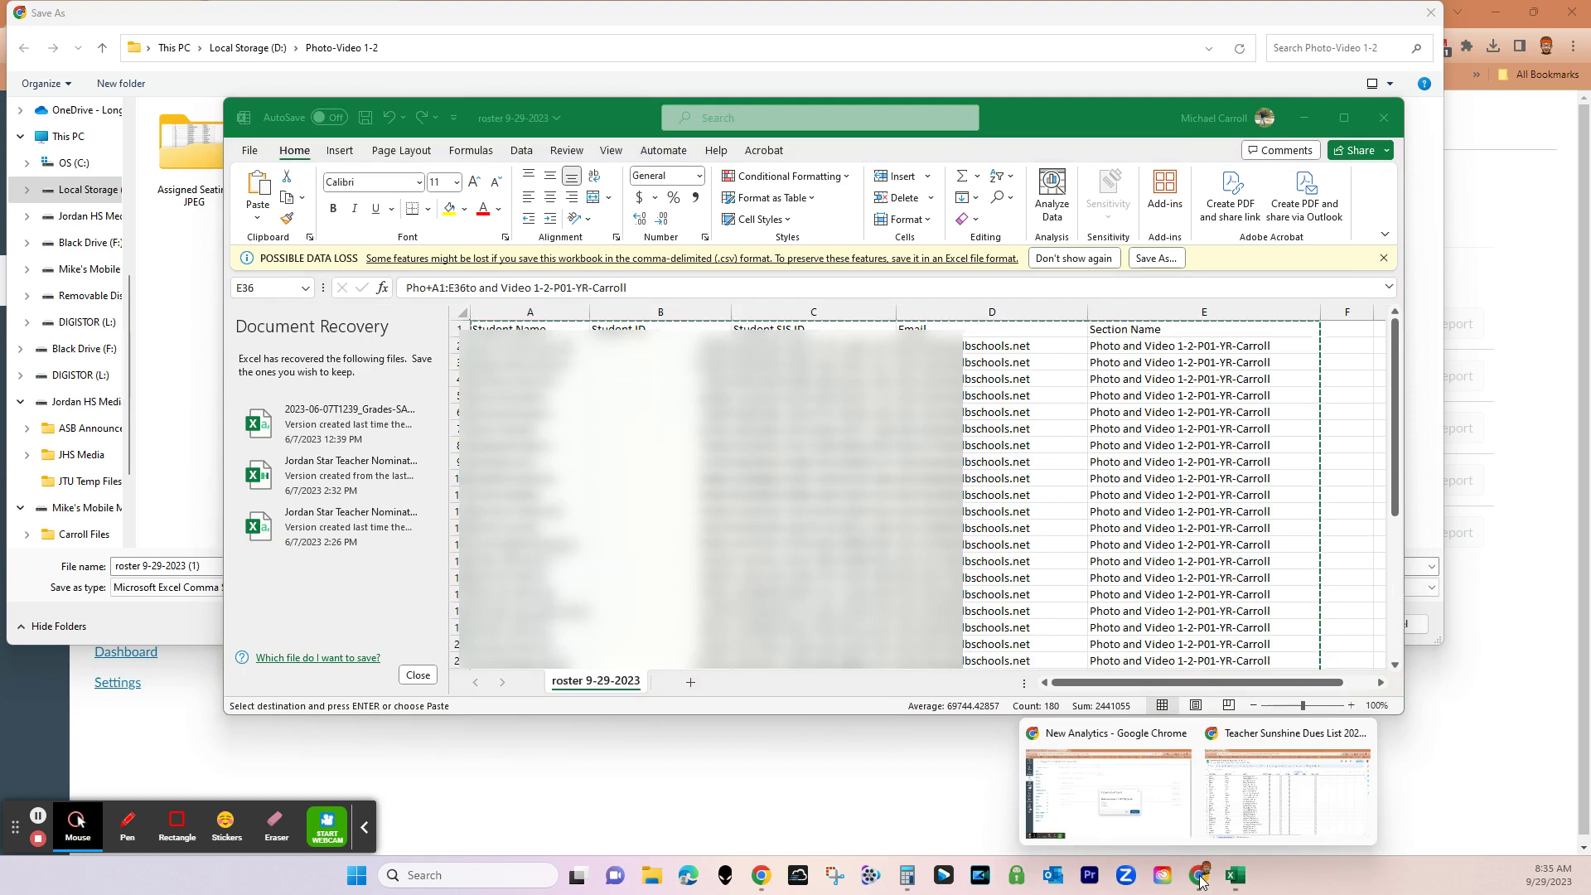
{"action": "left_click", "coordinate": [1249, 803]}
{"action": "mouse_move", "coordinate": [1200, 872]}
{"action": "left_click", "coordinate": [1147, 788]}
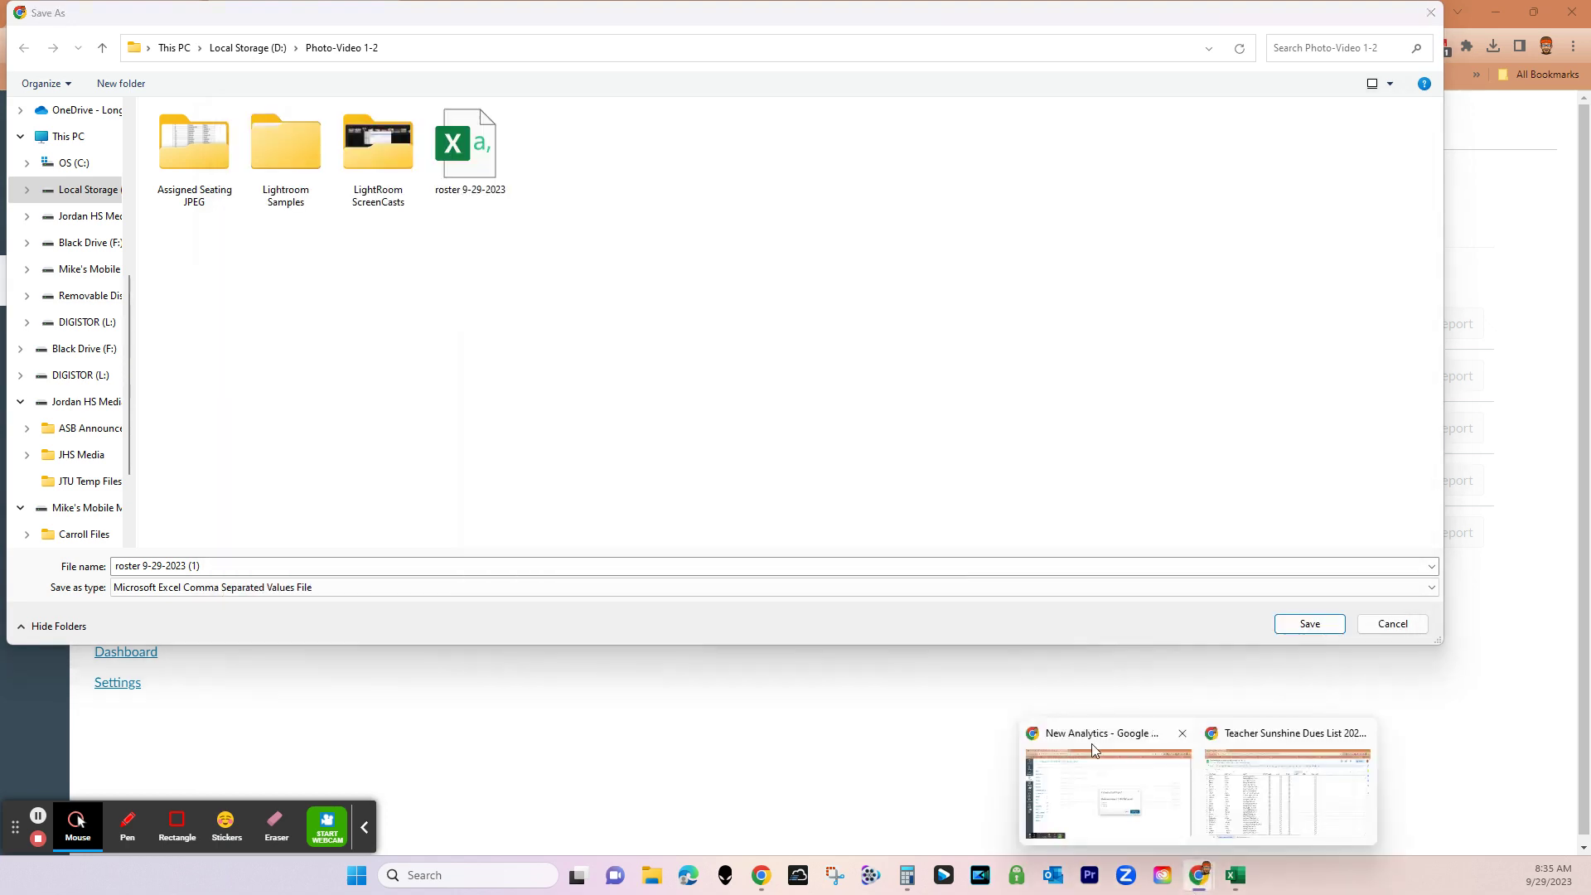
{"action": "left_click", "coordinate": [1431, 13]}
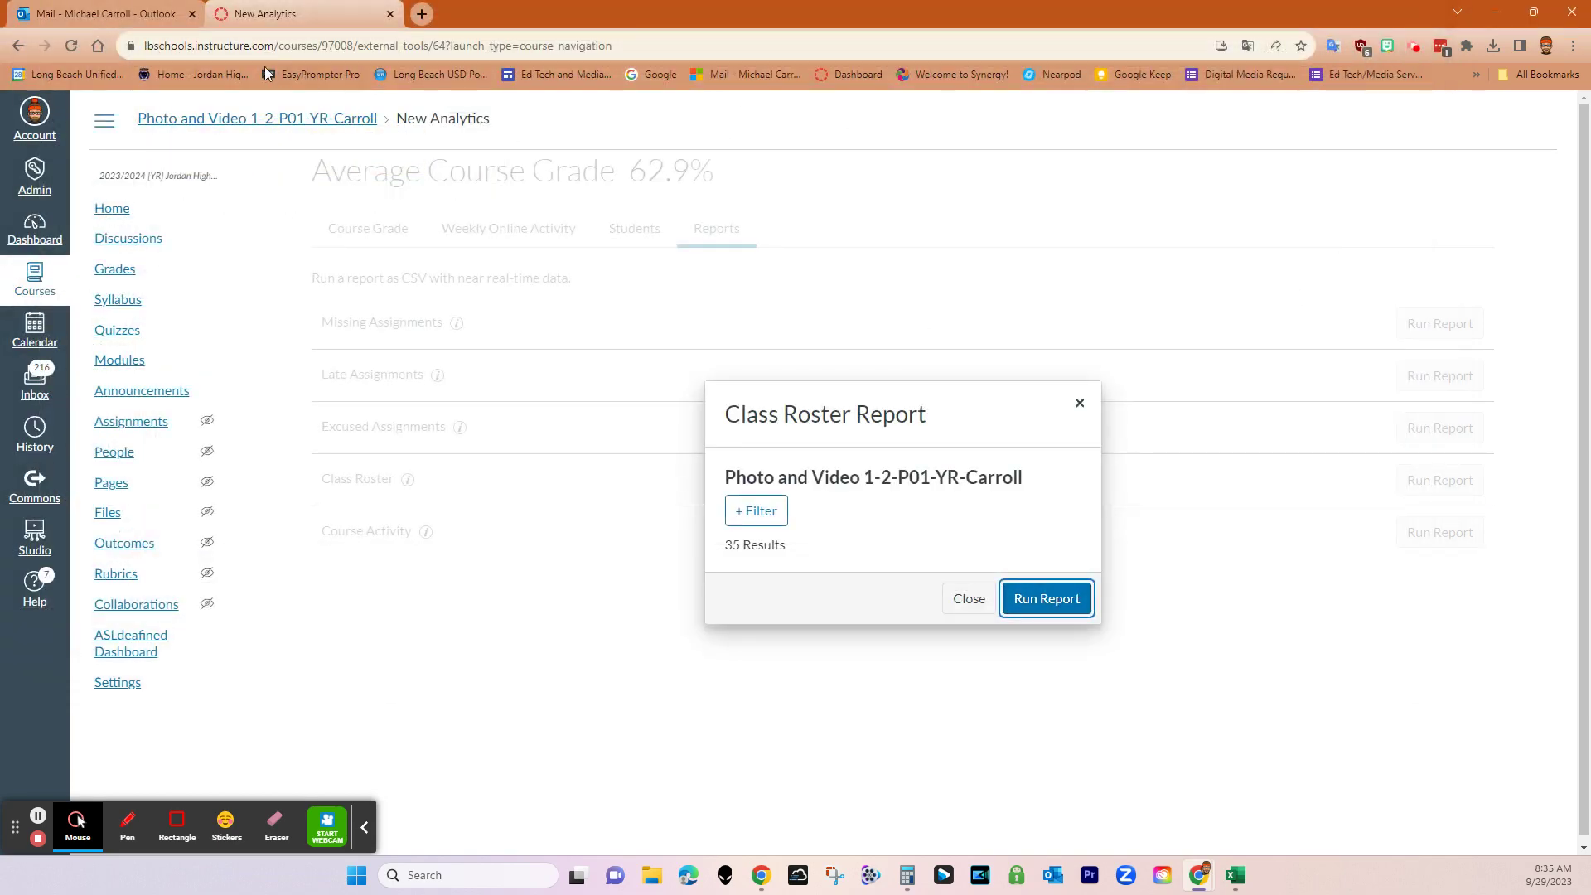
- Switch to the roster 9-29-2023 workbook in Excel and copy the roster range A1:E36
{"action": "left_click", "coordinate": [1235, 875]}
{"action": "right_click", "coordinate": [850, 486]}
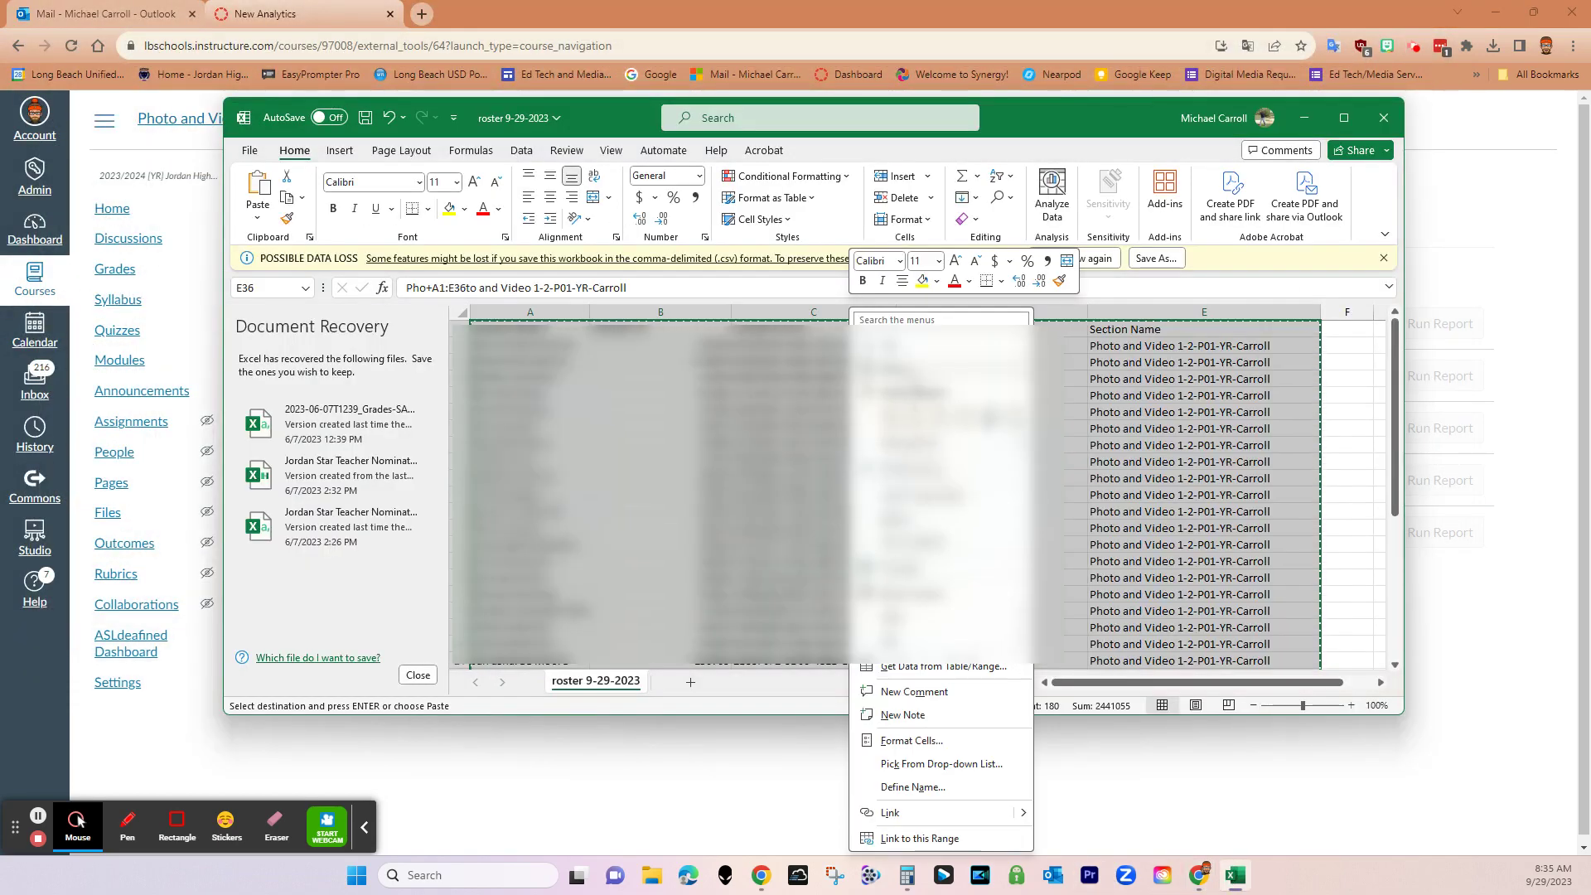
{"action": "left_click", "coordinate": [906, 370]}
- Return to Chrome and create a blank Google Sheets spreadsheet in a new browser tab
{"action": "mouse_move", "coordinate": [1198, 875]}
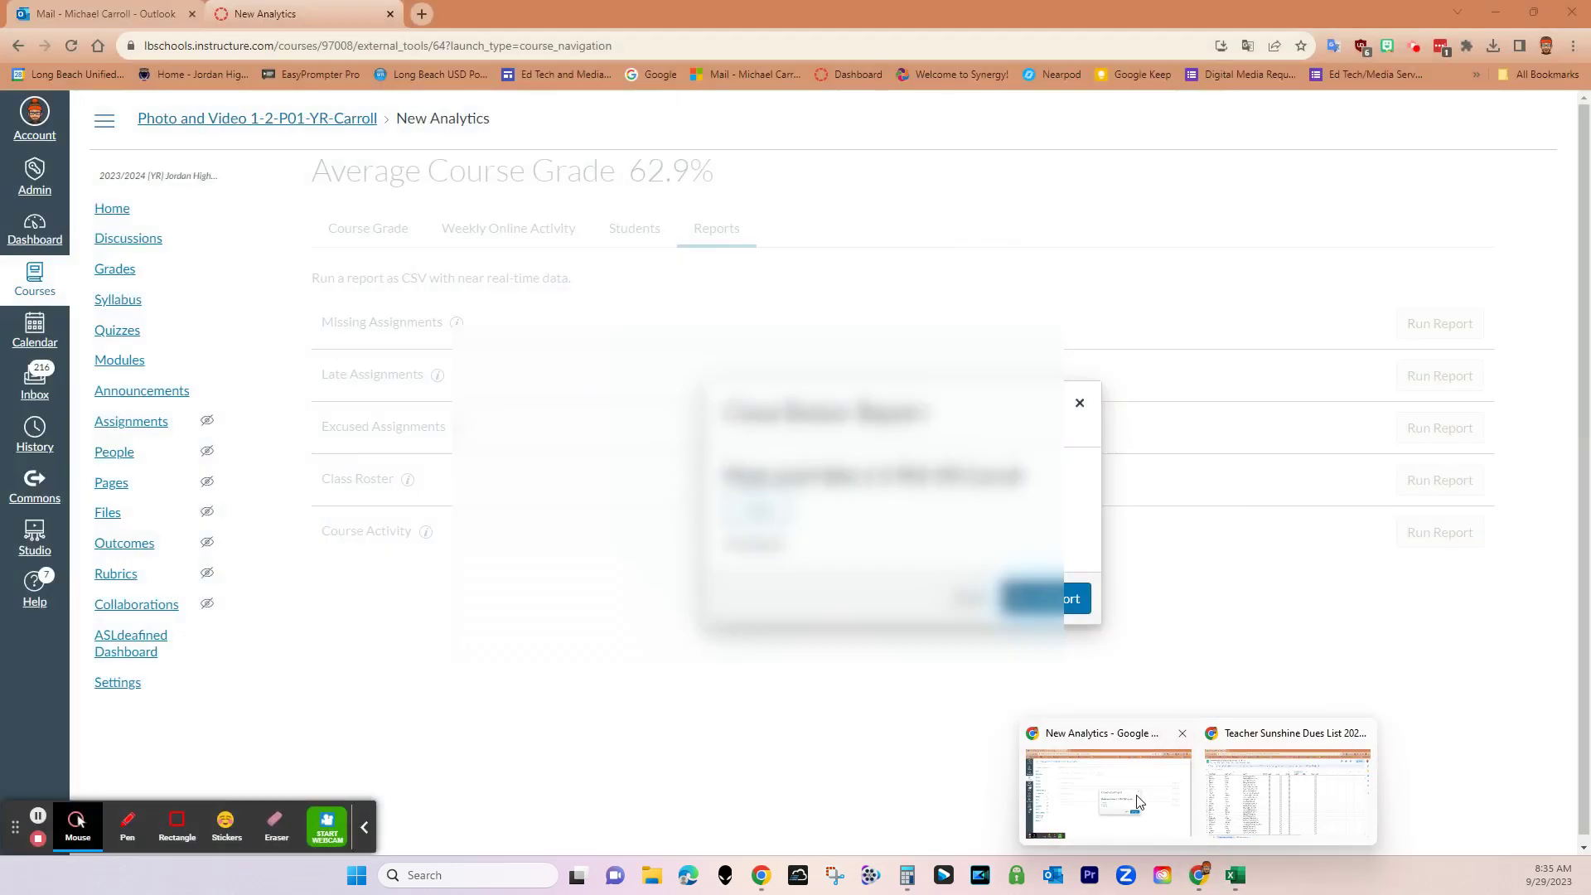
{"action": "left_click", "coordinate": [1138, 802]}
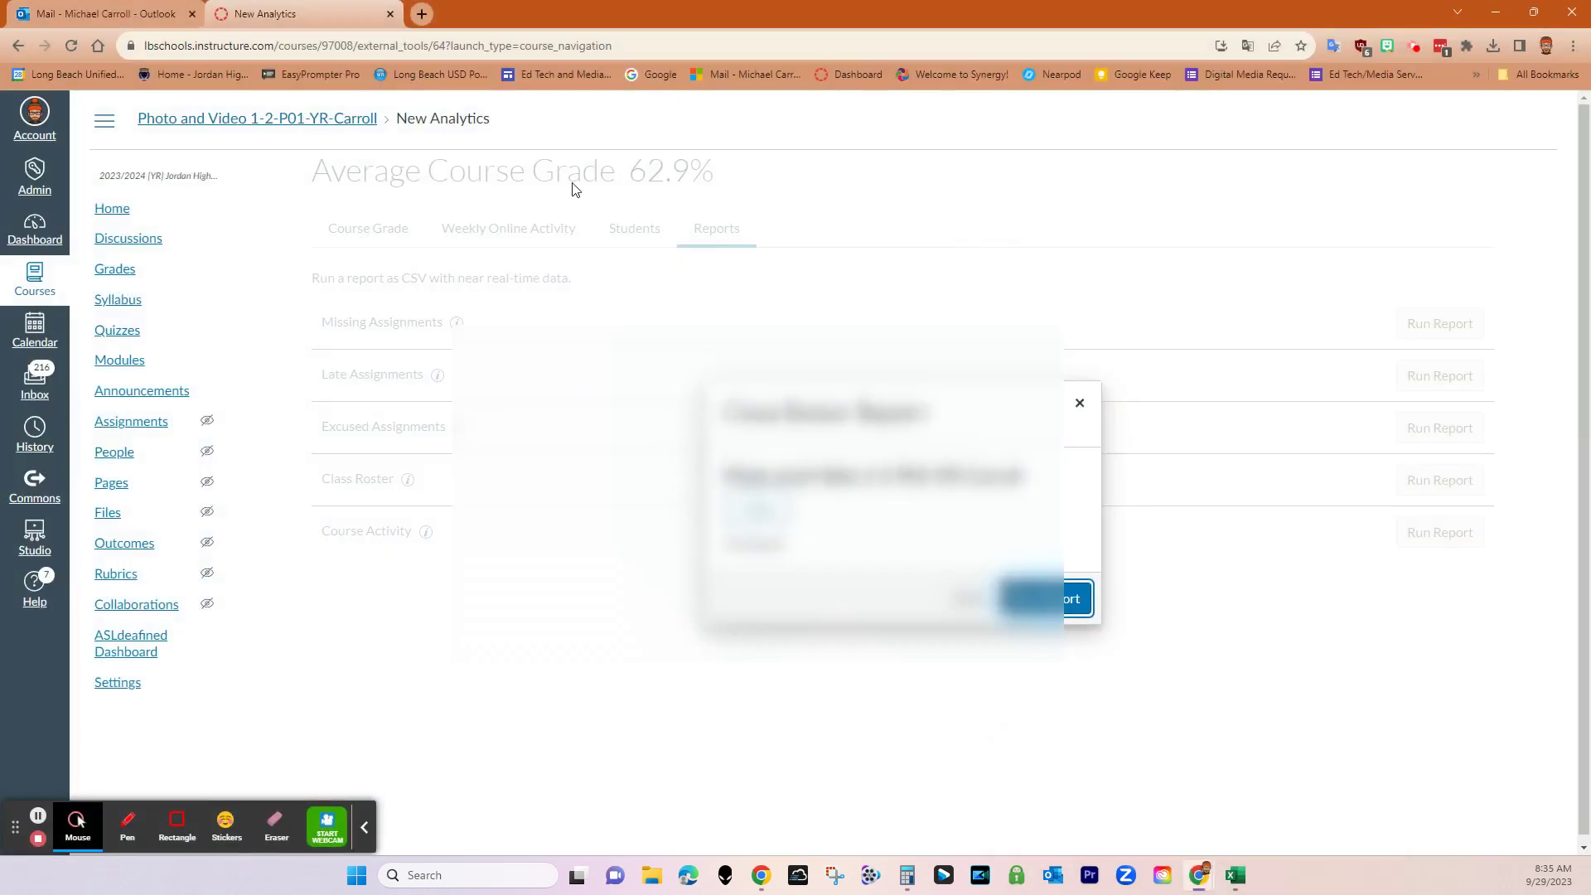
{"action": "left_click", "coordinate": [421, 14]}
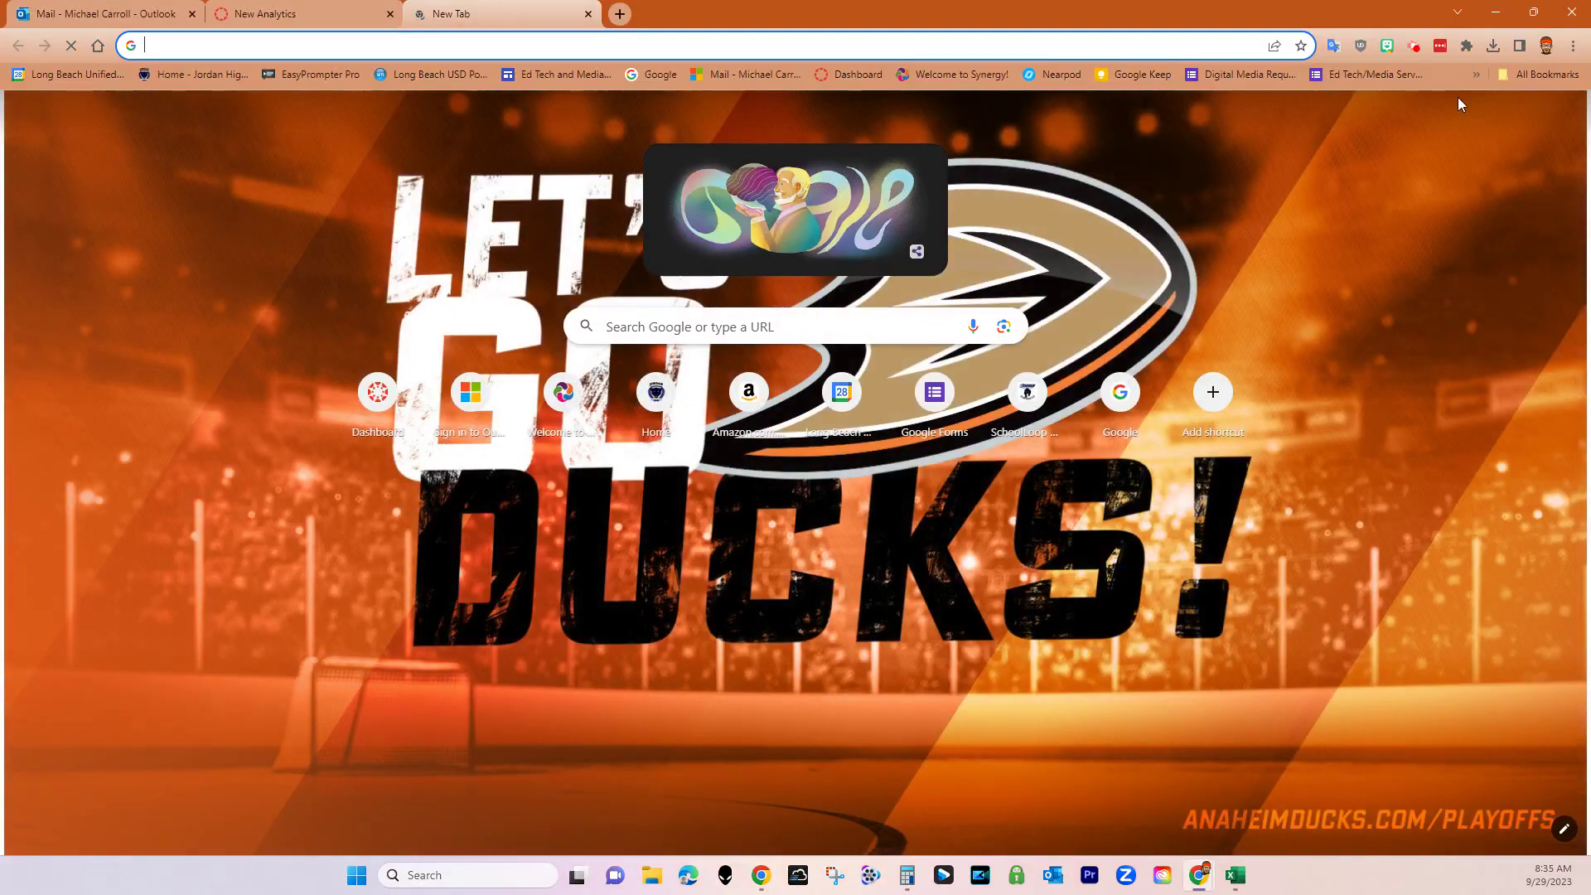
{"action": "left_click", "coordinate": [659, 73]}
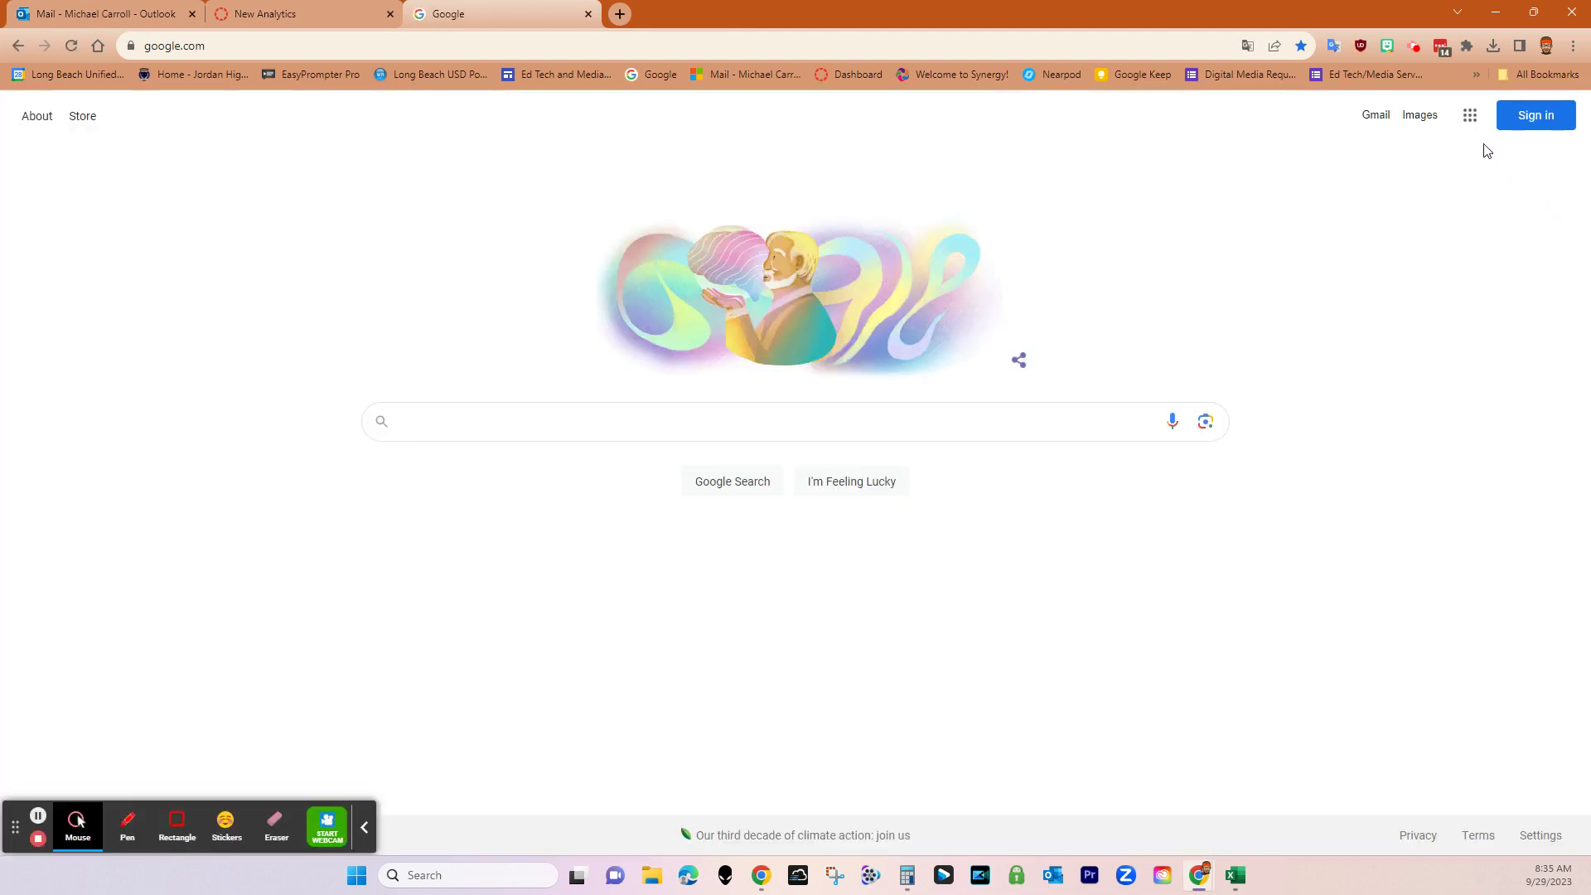
{"action": "left_click", "coordinate": [1470, 121]}
{"action": "scroll", "coordinate": [1505, 357], "scroll_direction": "down", "scroll_amount": 3}
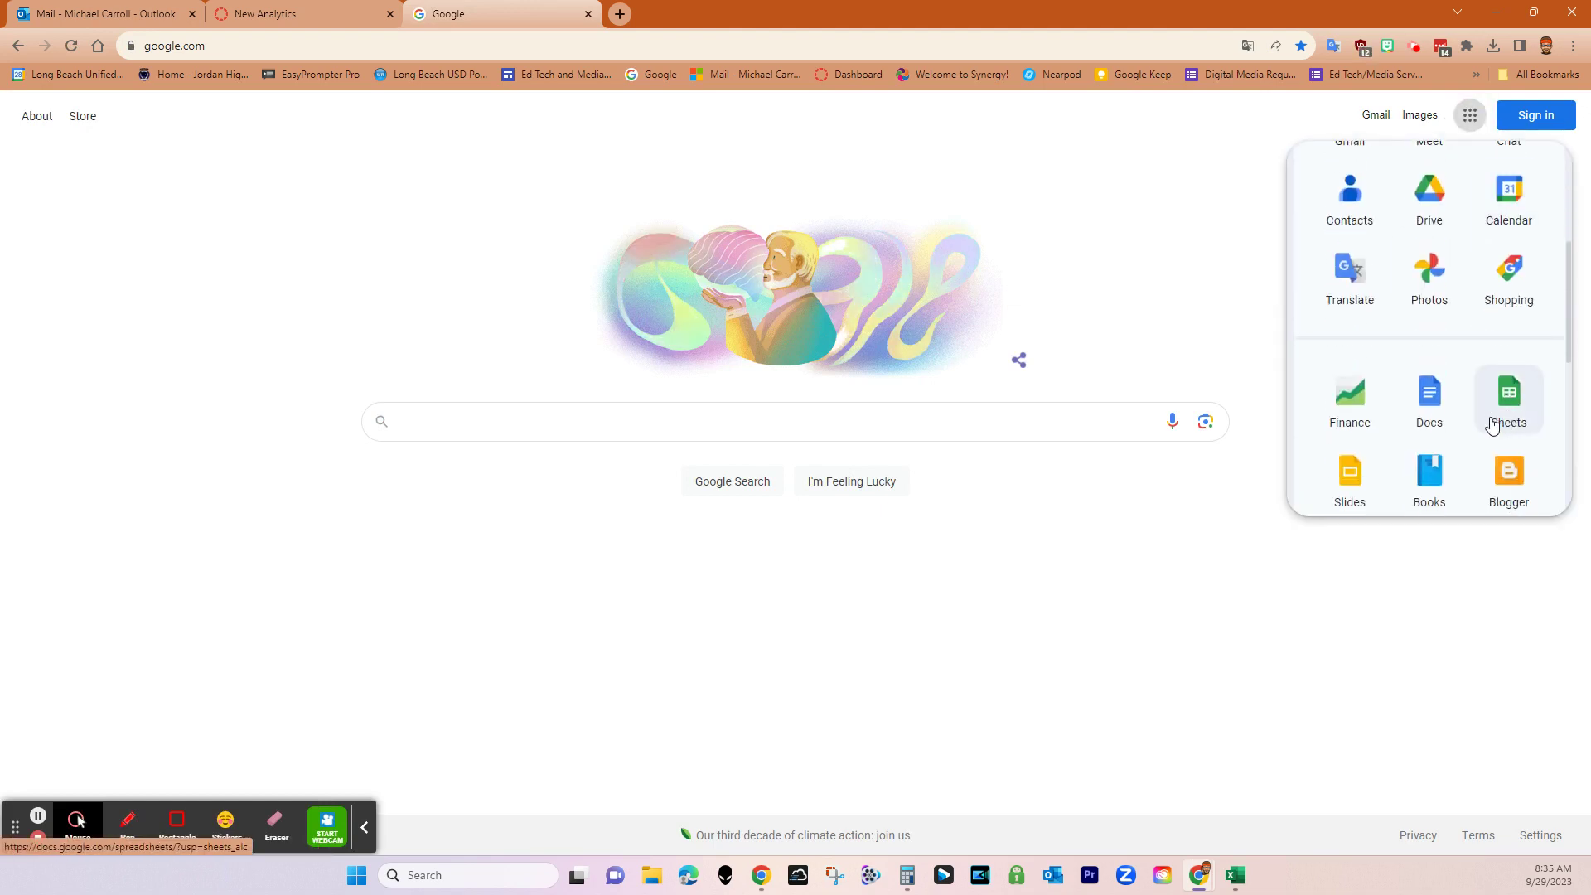
{"action": "left_click", "coordinate": [1505, 404]}
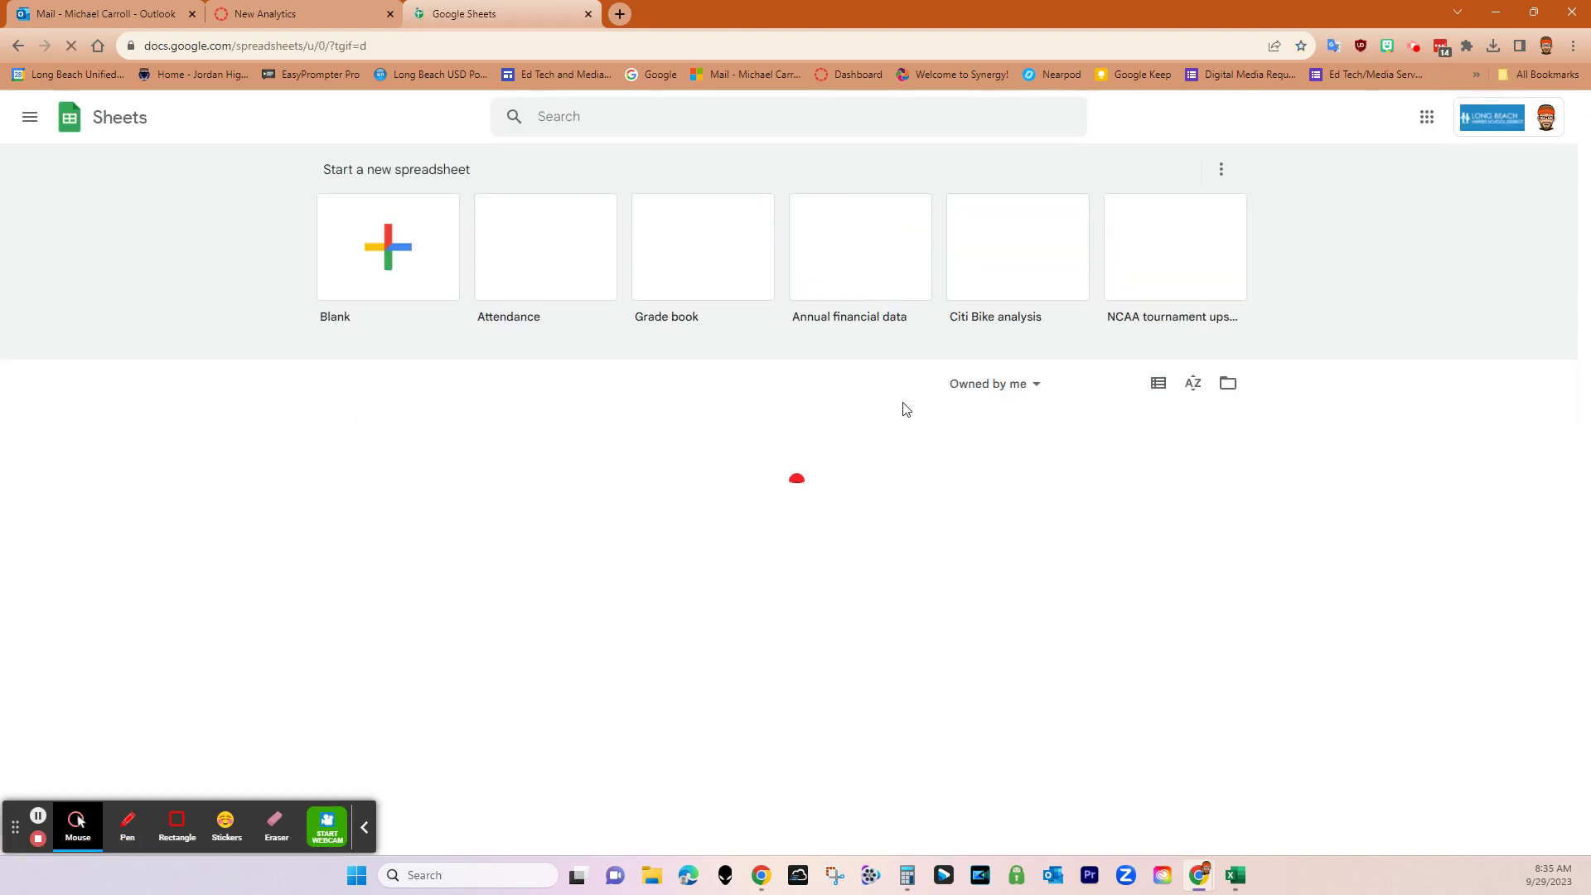
{"action": "left_click", "coordinate": [403, 243]}
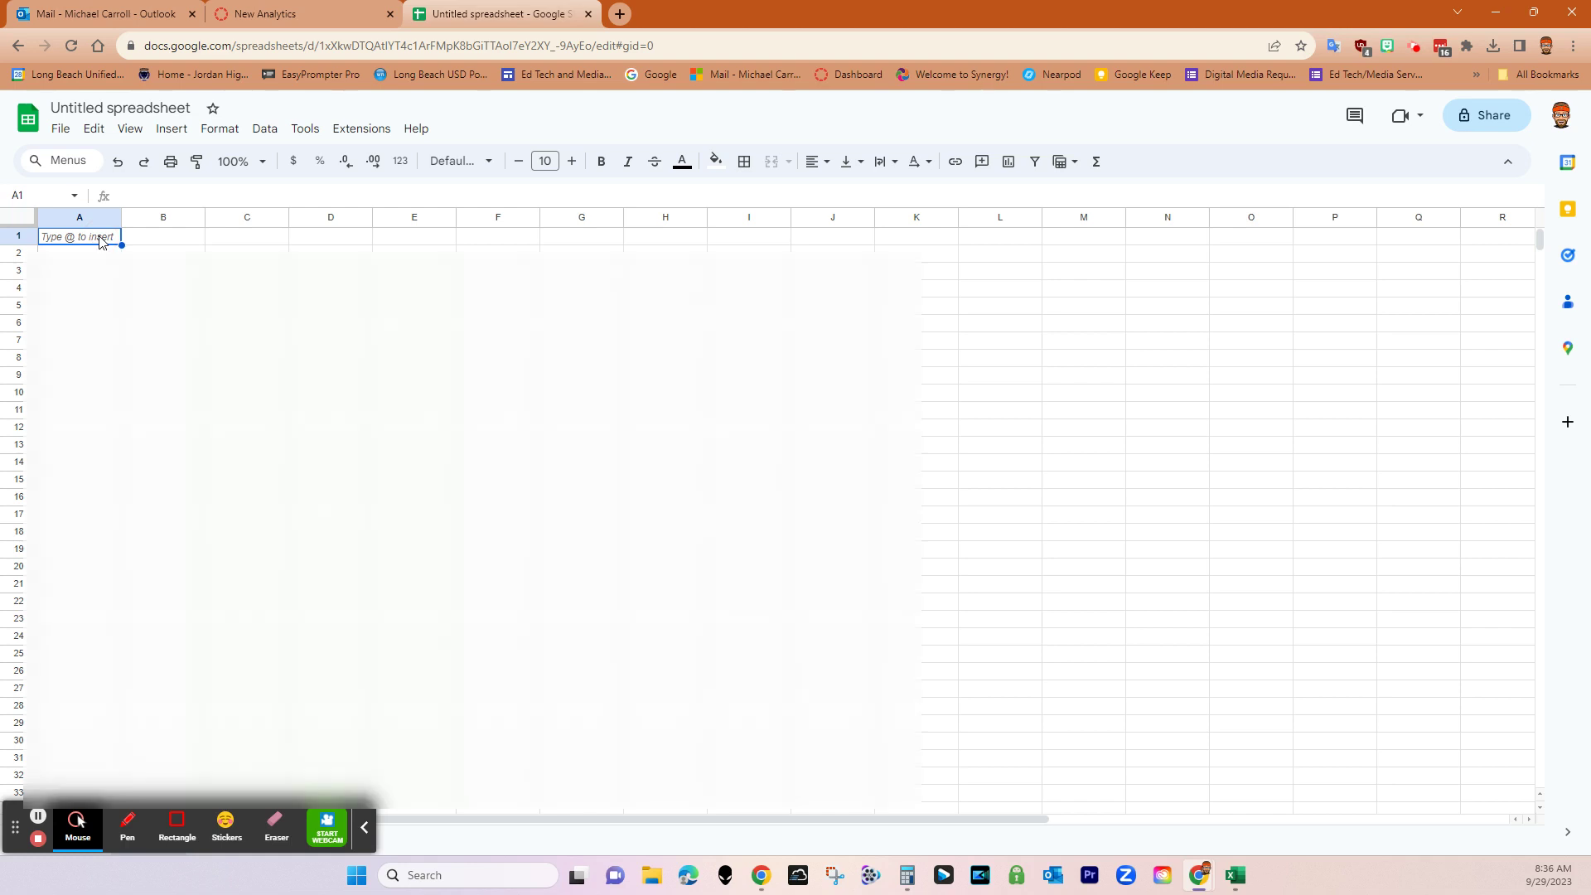
- Paste the copied roster starting at cell A1 and widen the Student Name and Student ID columns
{"action": "key", "text": "ctrl+v"}
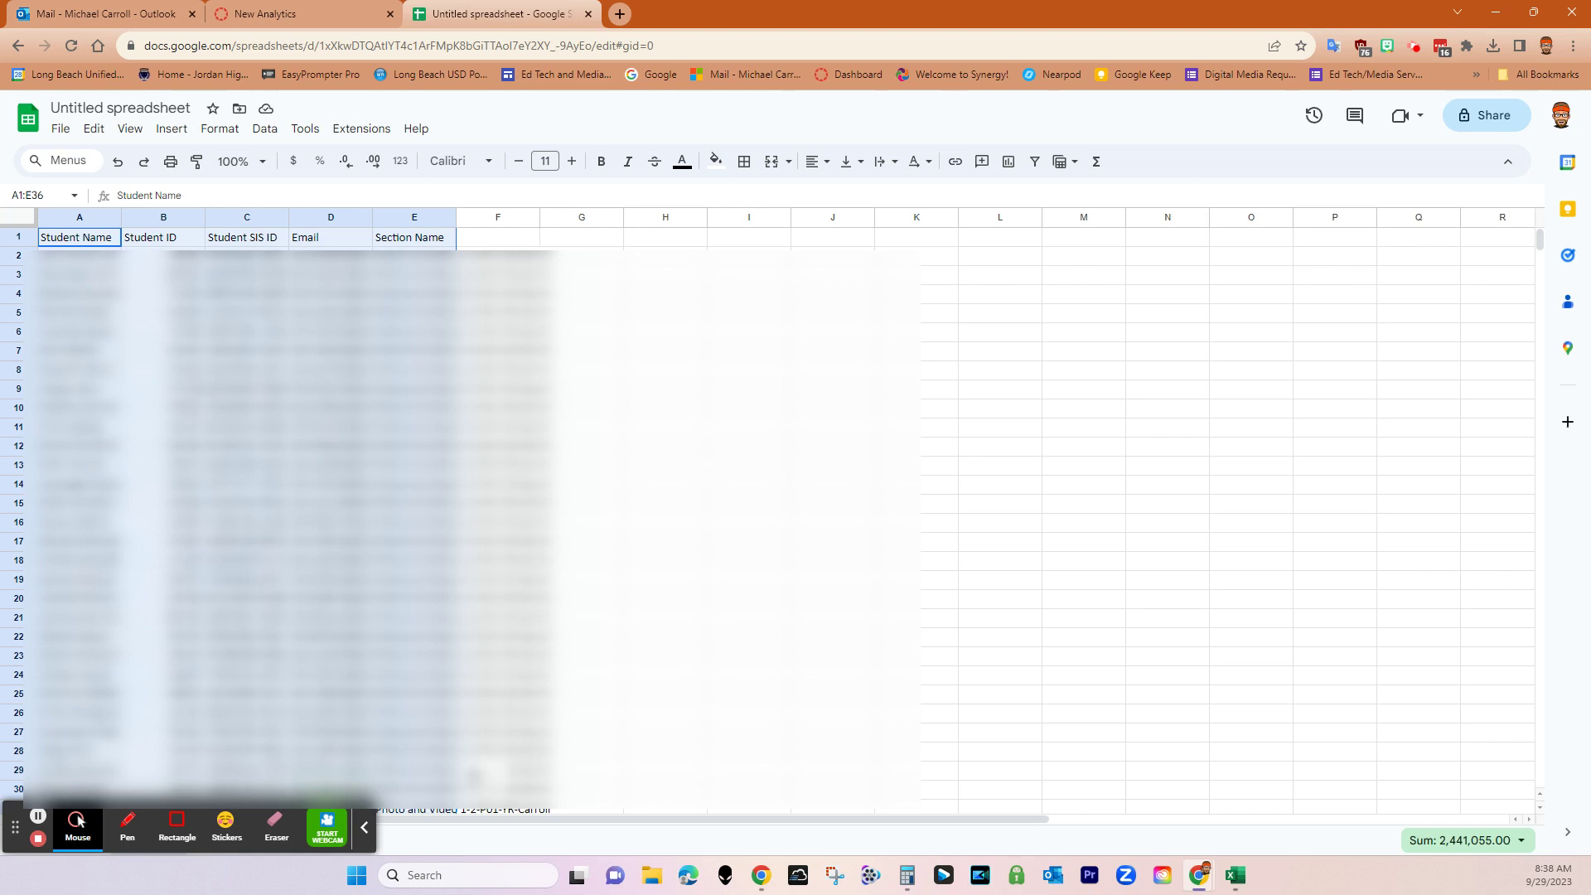
{"action": "left_click_drag", "start_coordinate": [121, 217], "coordinate": [432, 217]}
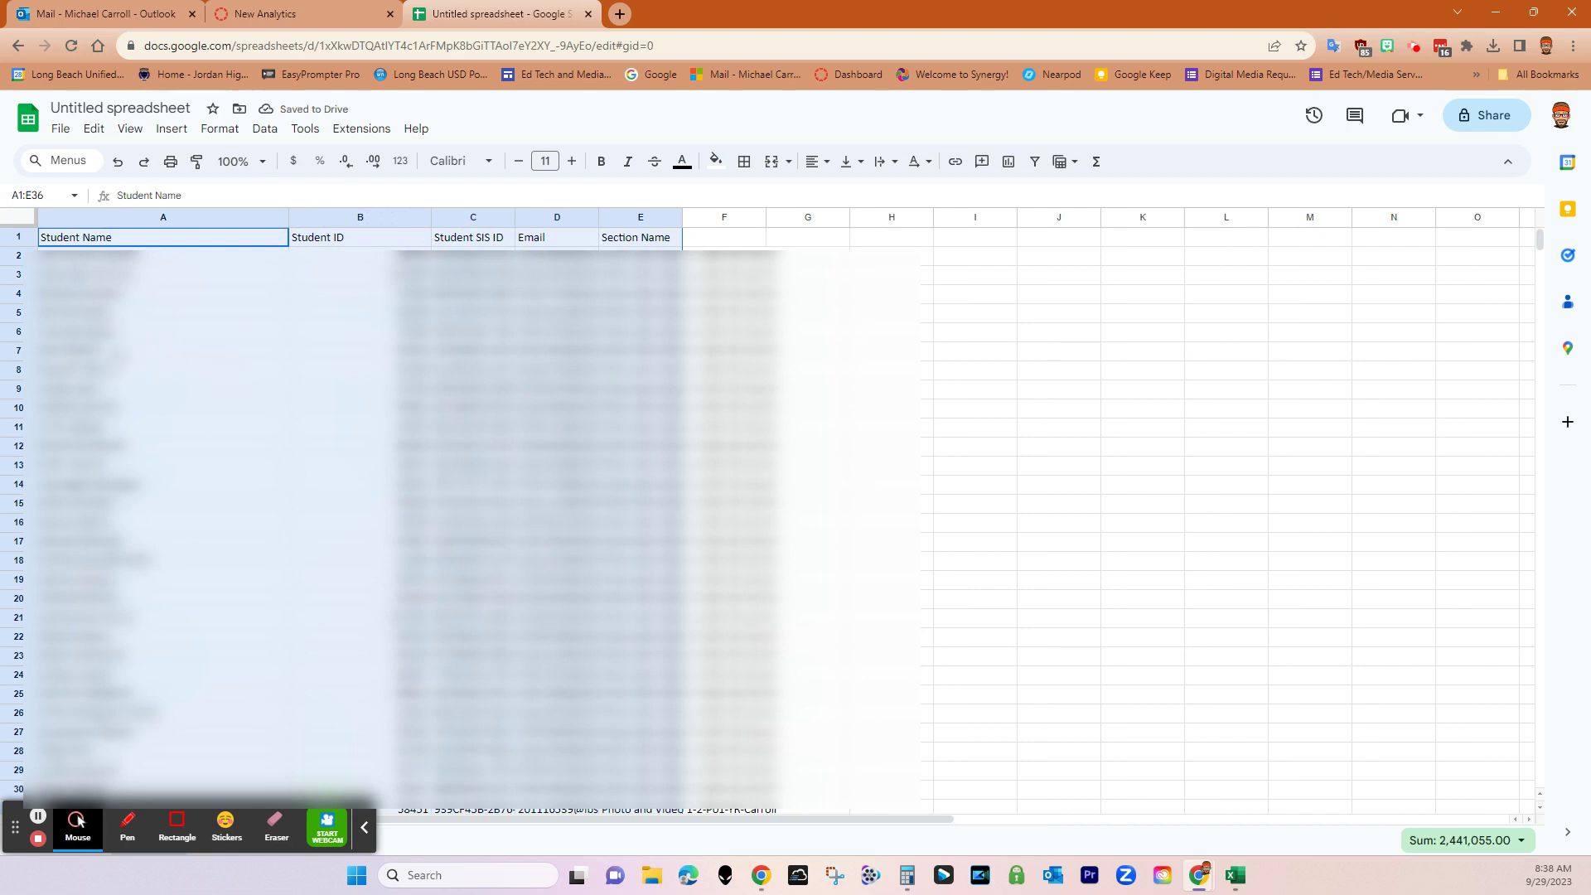
- Insert a comma between the first and last name of every student in cells A2 to A36
{"action": "double_click", "coordinate": [66, 253]}
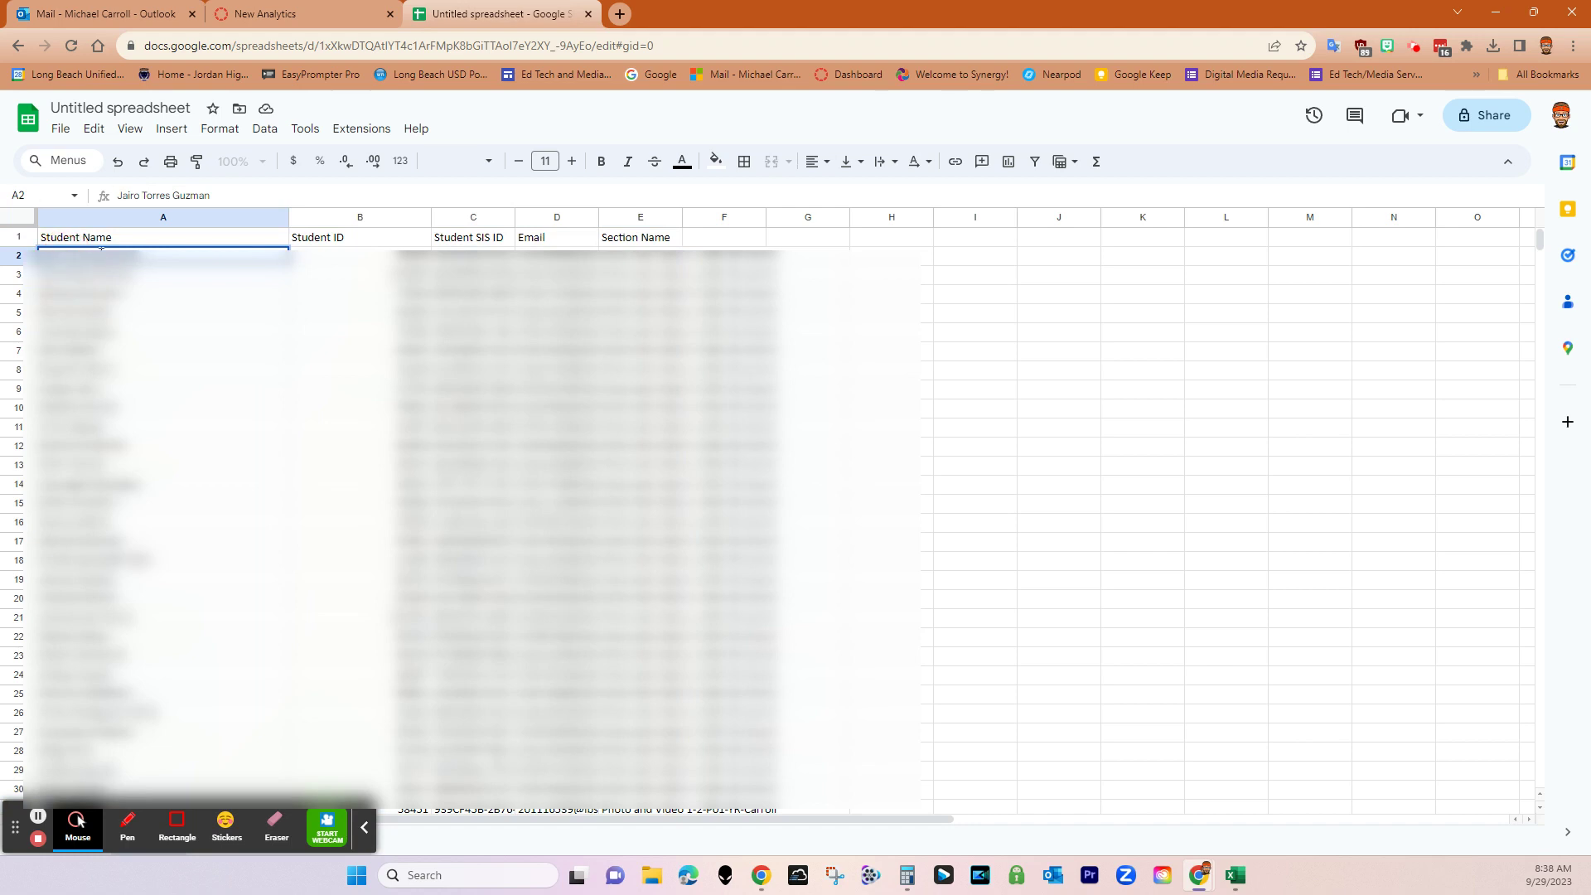
{"action": "type", "text": ","}
{"action": "key", "text": "Return"}
{"action": "double_click", "coordinate": [89, 275]}
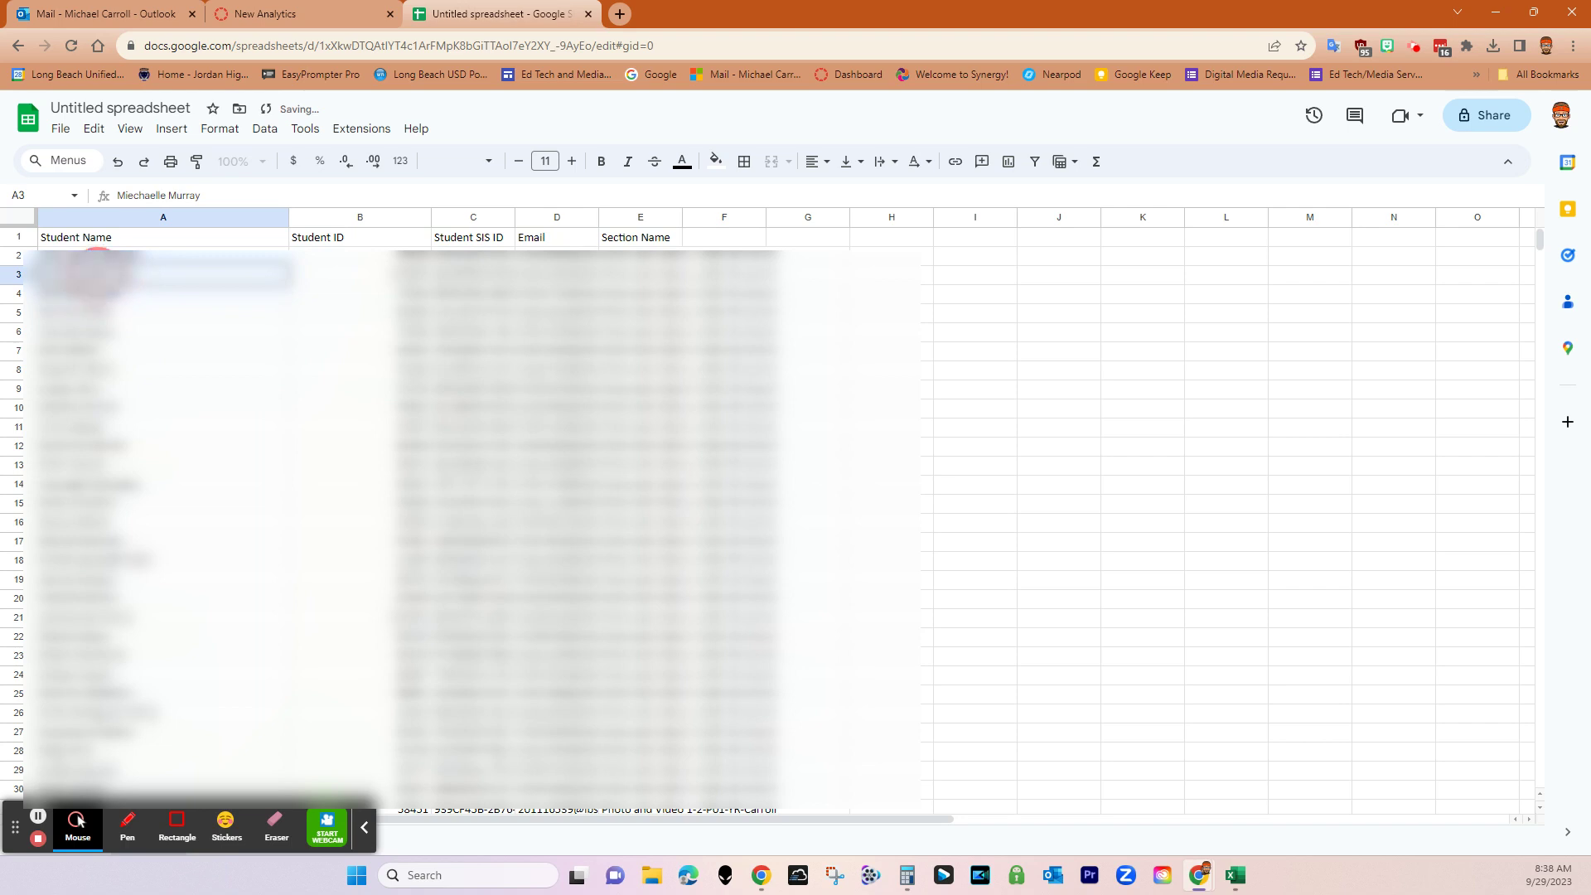
{"action": "type", "text": ","}
{"action": "key", "text": "Return"}
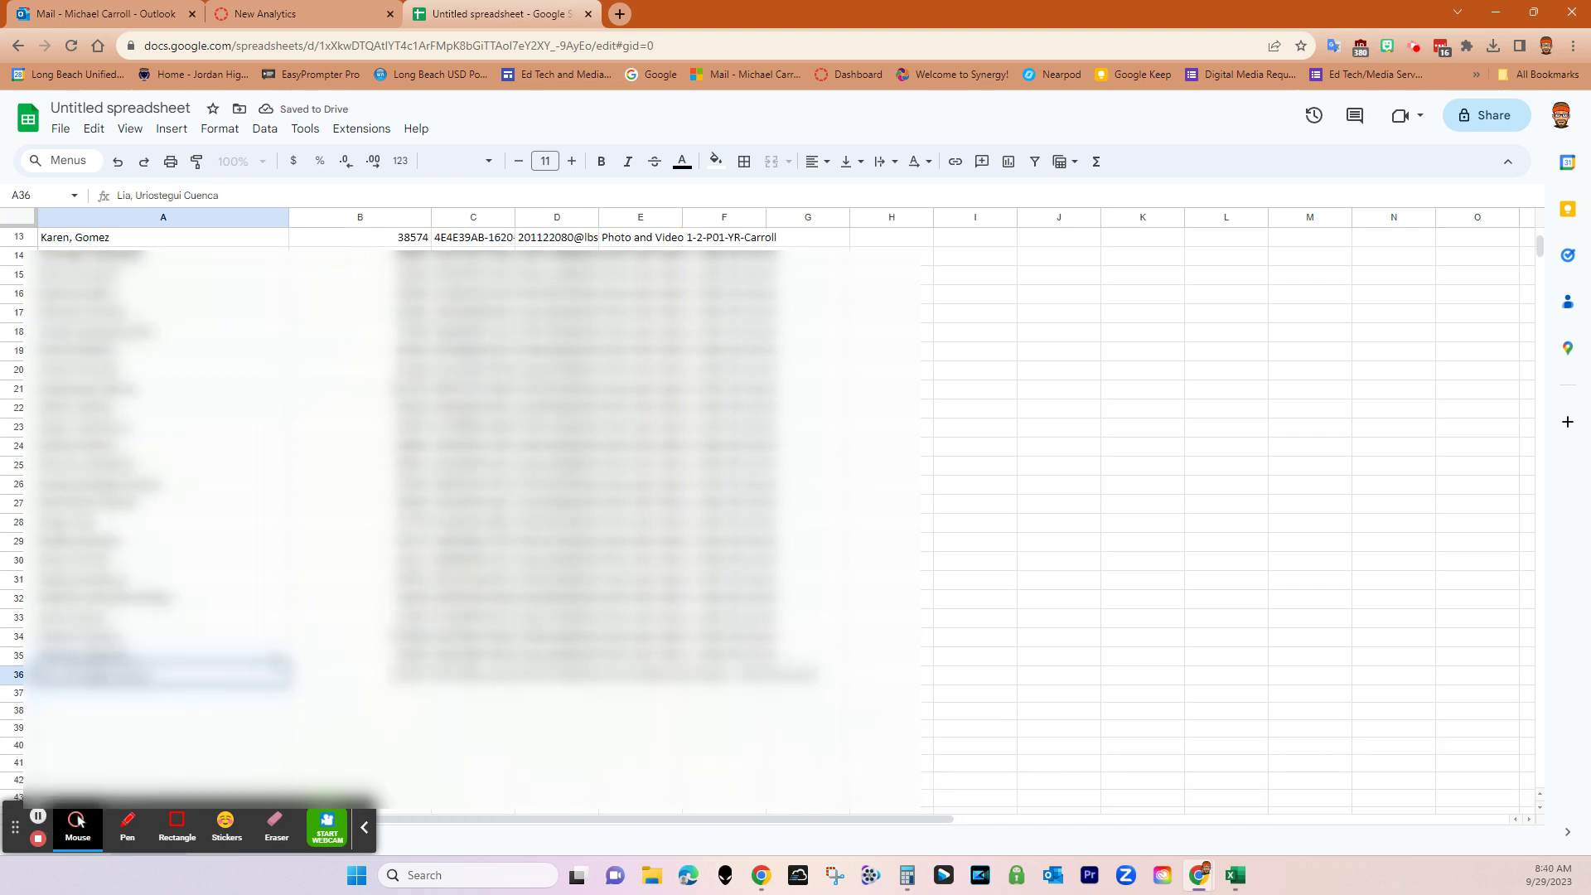
{"action": "scroll", "coordinate": [305, 644], "scroll_direction": "up", "scroll_amount": 1}
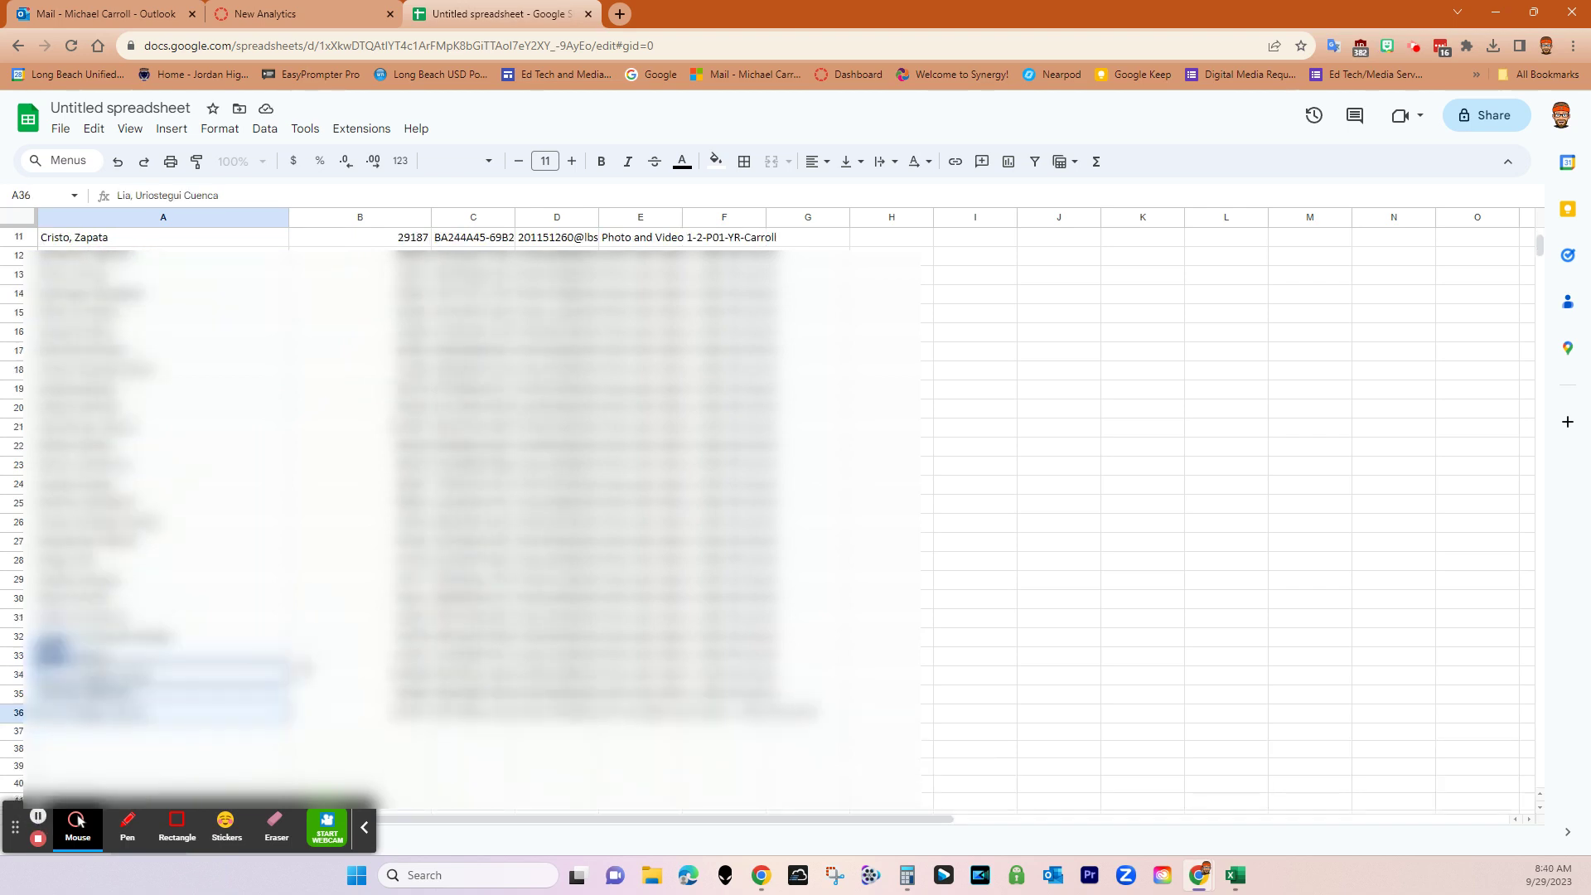
{"action": "left_click", "coordinate": [315, 675]}
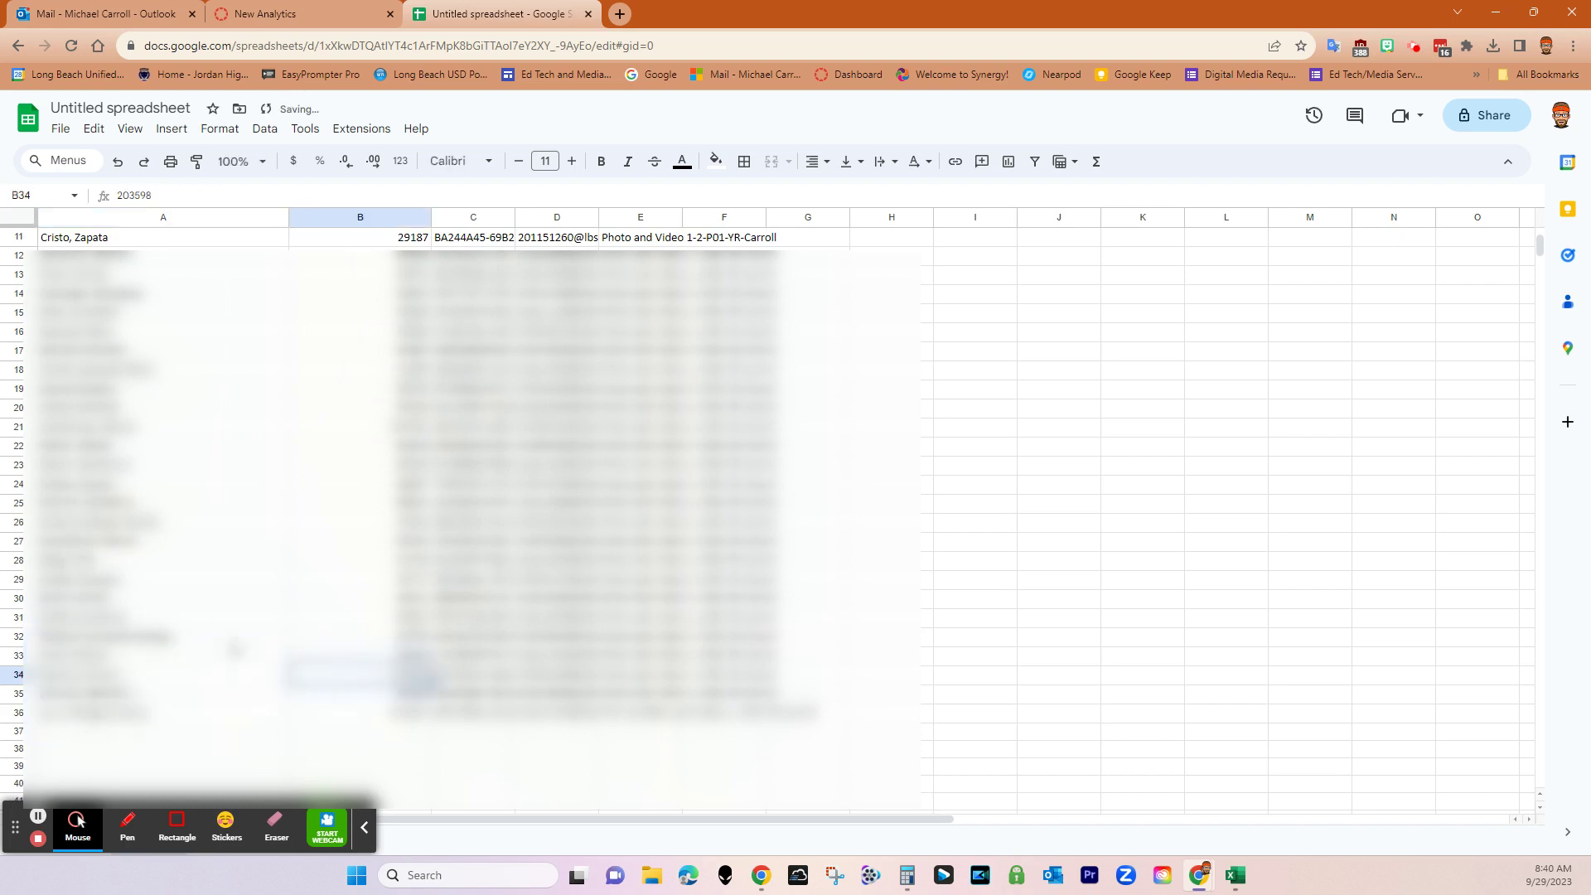
{"action": "scroll", "coordinate": [234, 649], "scroll_direction": "up", "scroll_amount": 4}
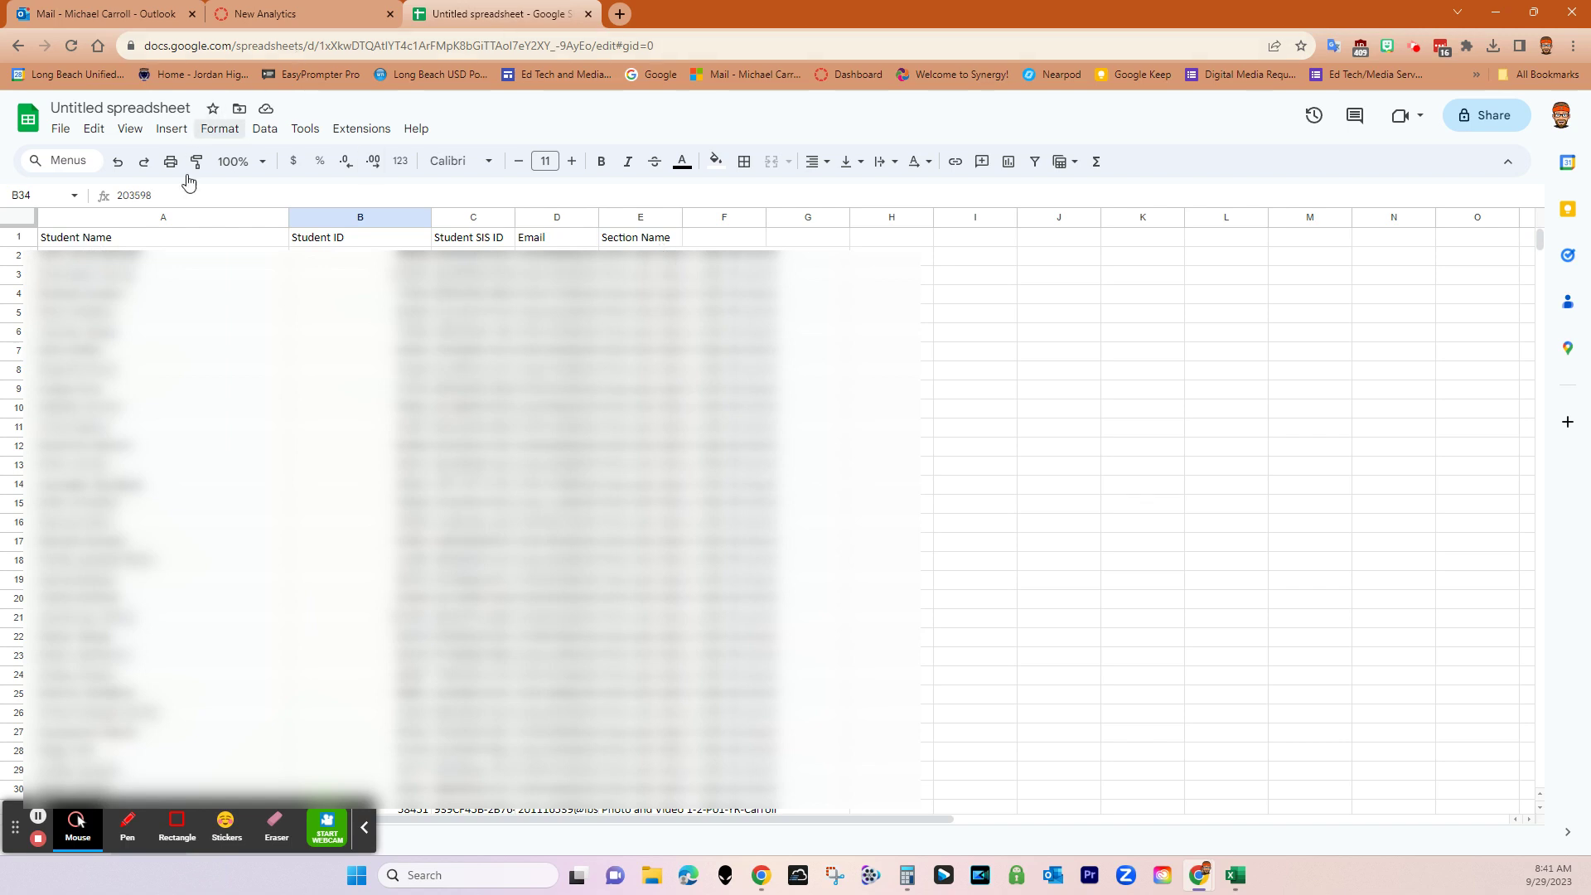
- Freeze row 1 as the header row and check that it stays in place over the roster
{"action": "left_click", "coordinate": [20, 238]}
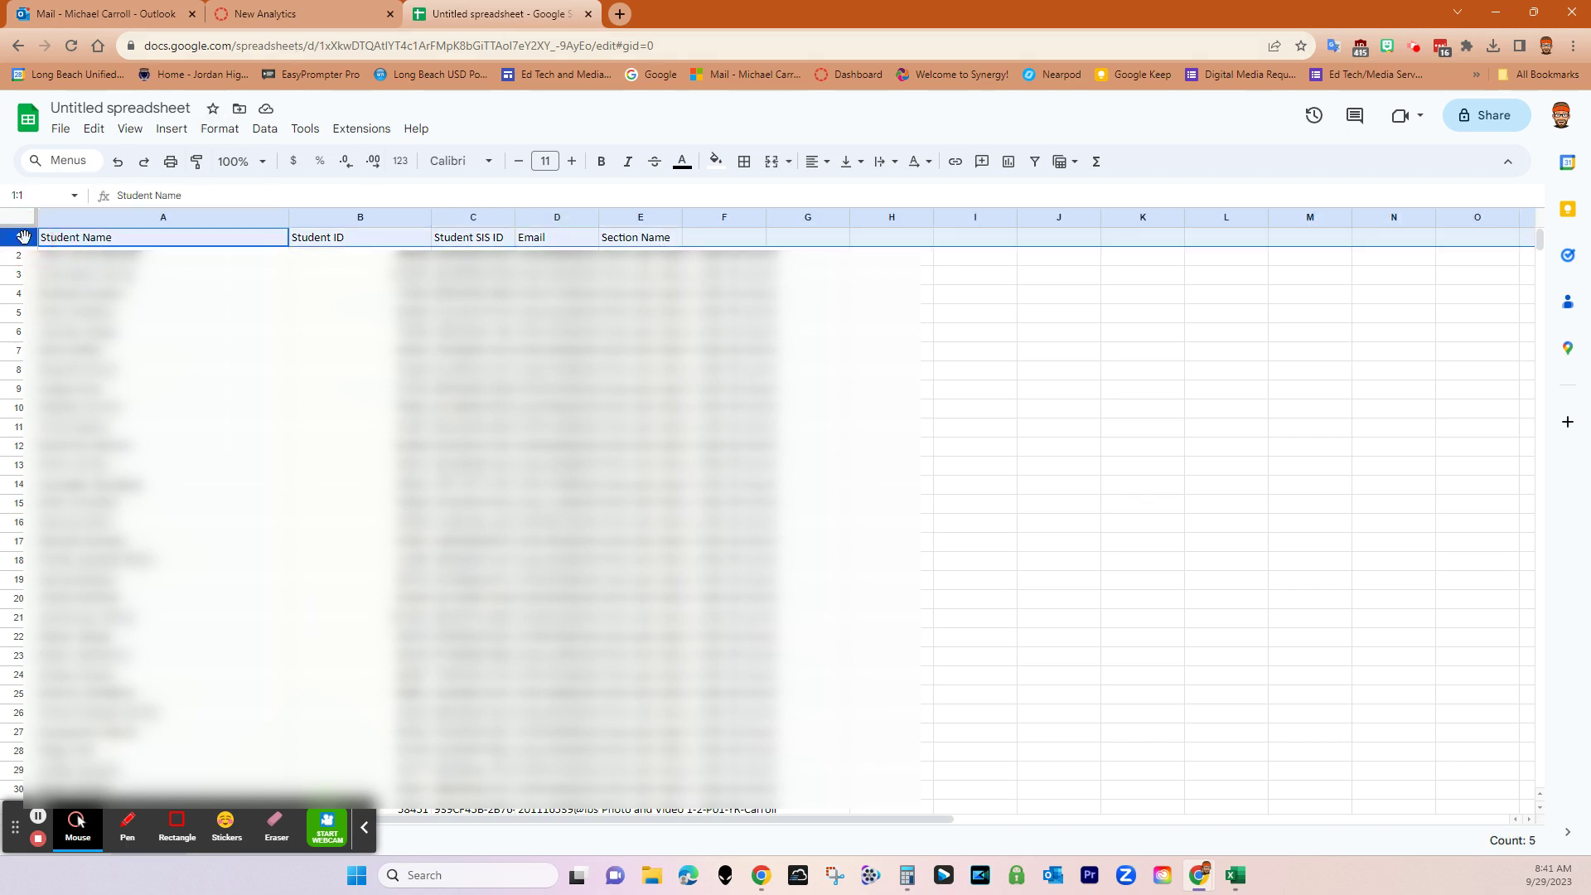
{"action": "left_click", "coordinate": [130, 130]}
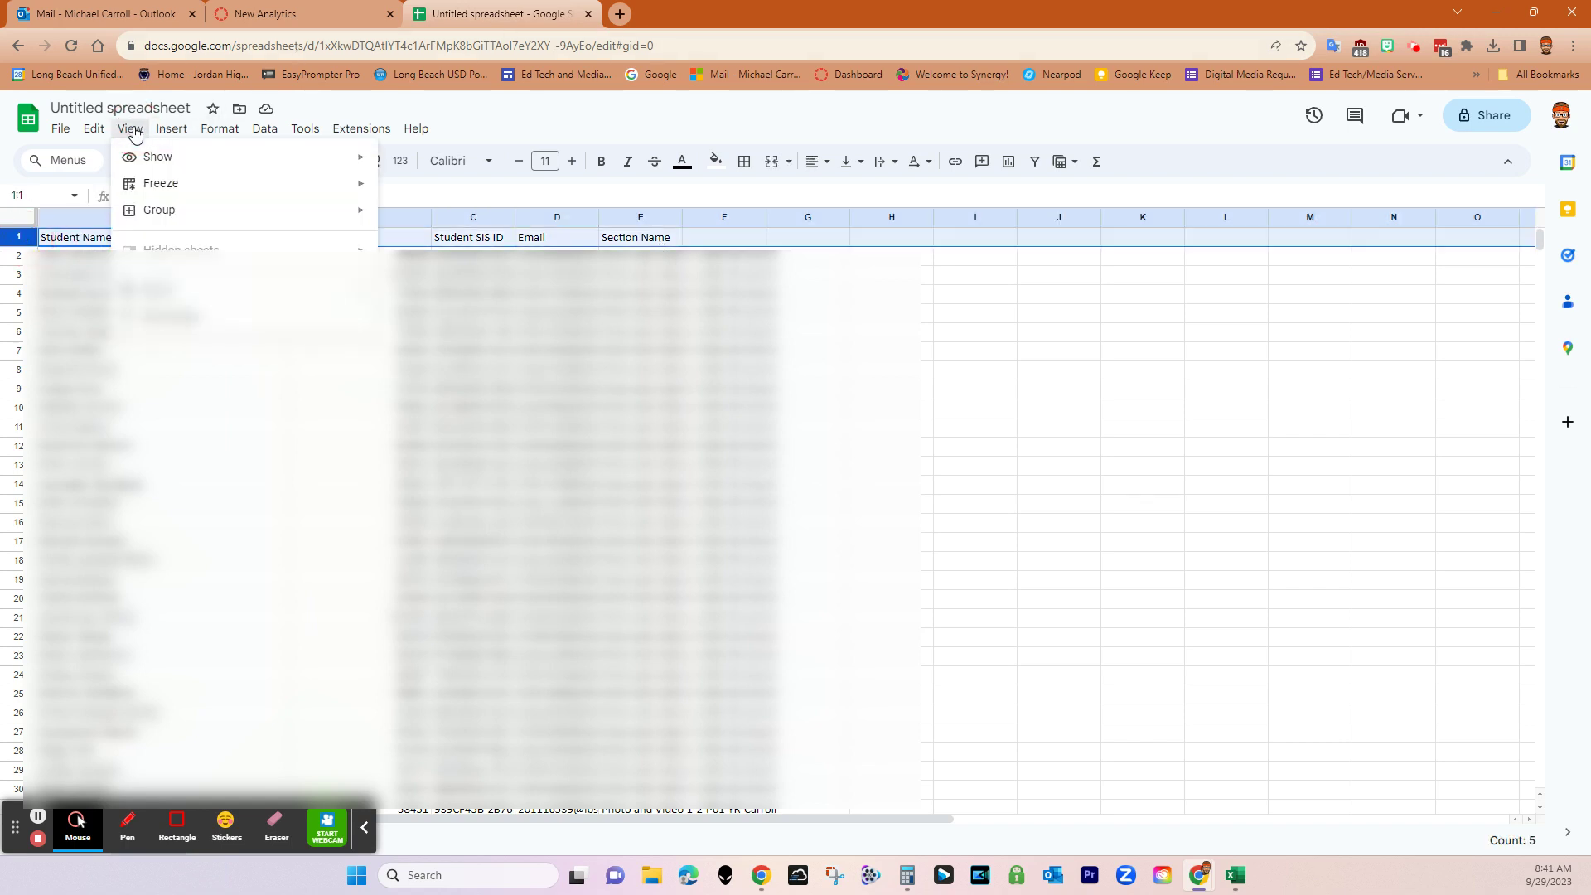
{"action": "mouse_move", "coordinate": [320, 185]}
{"action": "left_click", "coordinate": [410, 216]}
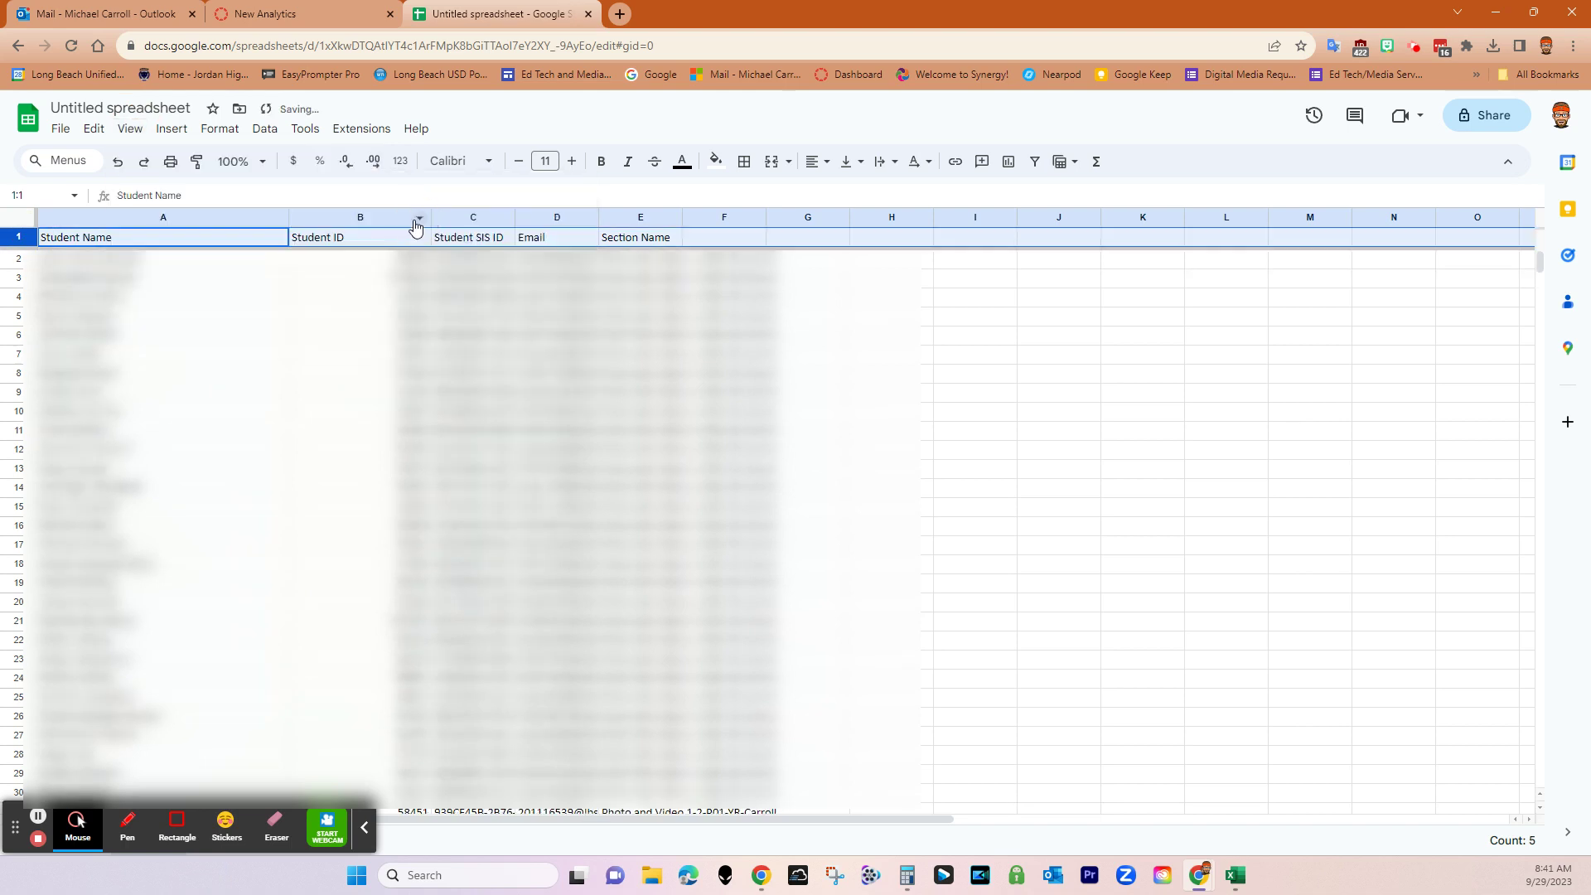
{"action": "scroll", "coordinate": [262, 436], "scroll_direction": "down", "scroll_amount": 3}
{"action": "scroll", "coordinate": [262, 436], "scroll_direction": "down", "scroll_amount": 1}
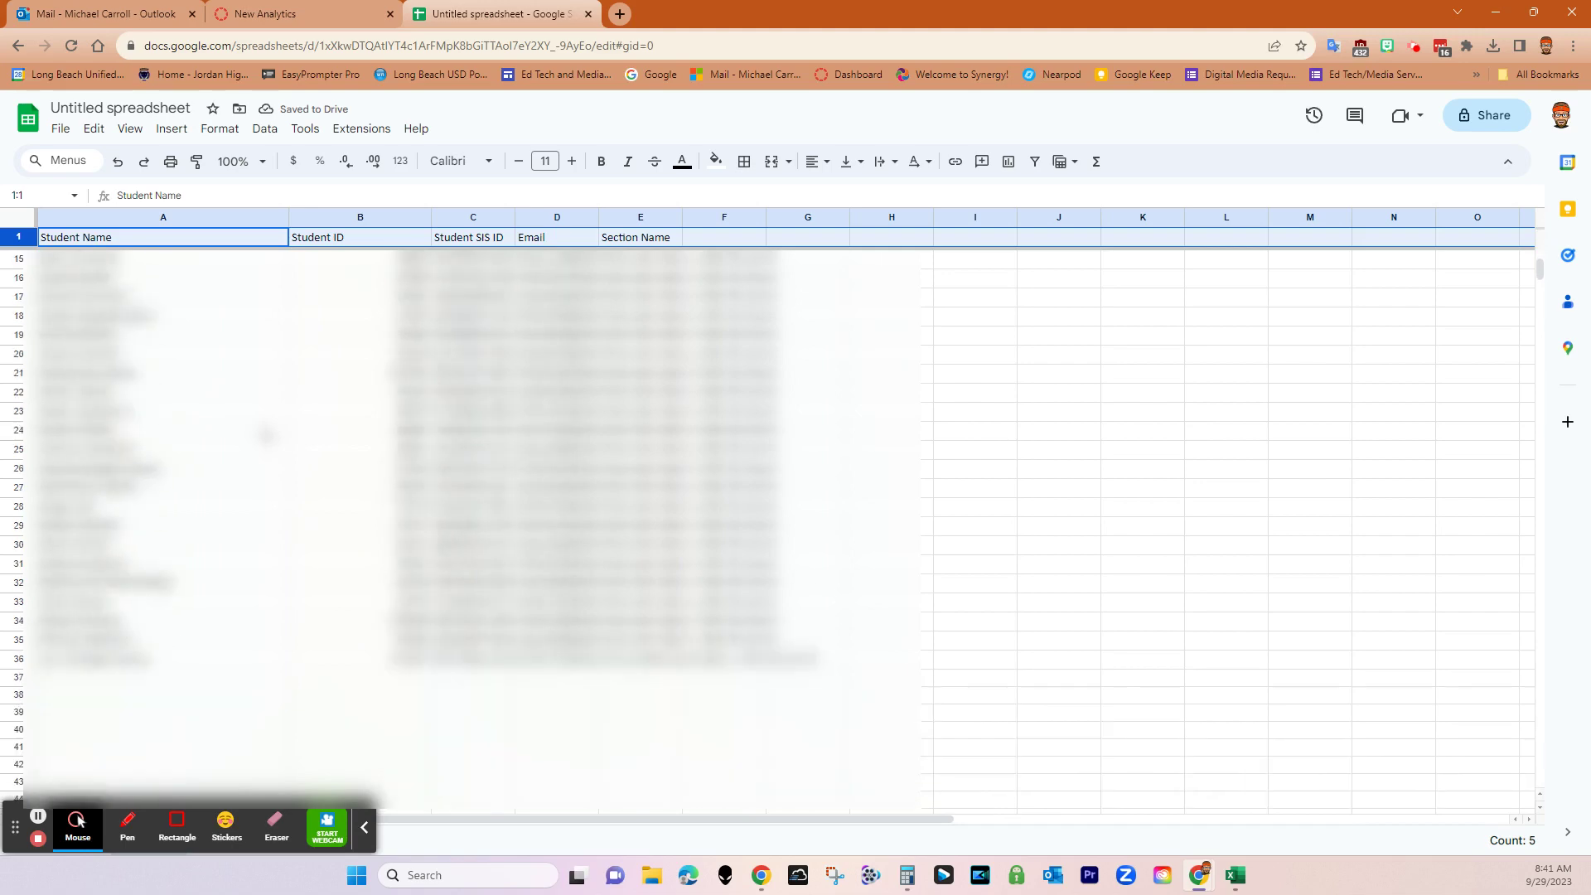
{"action": "scroll", "coordinate": [265, 435], "scroll_direction": "up", "scroll_amount": 4}
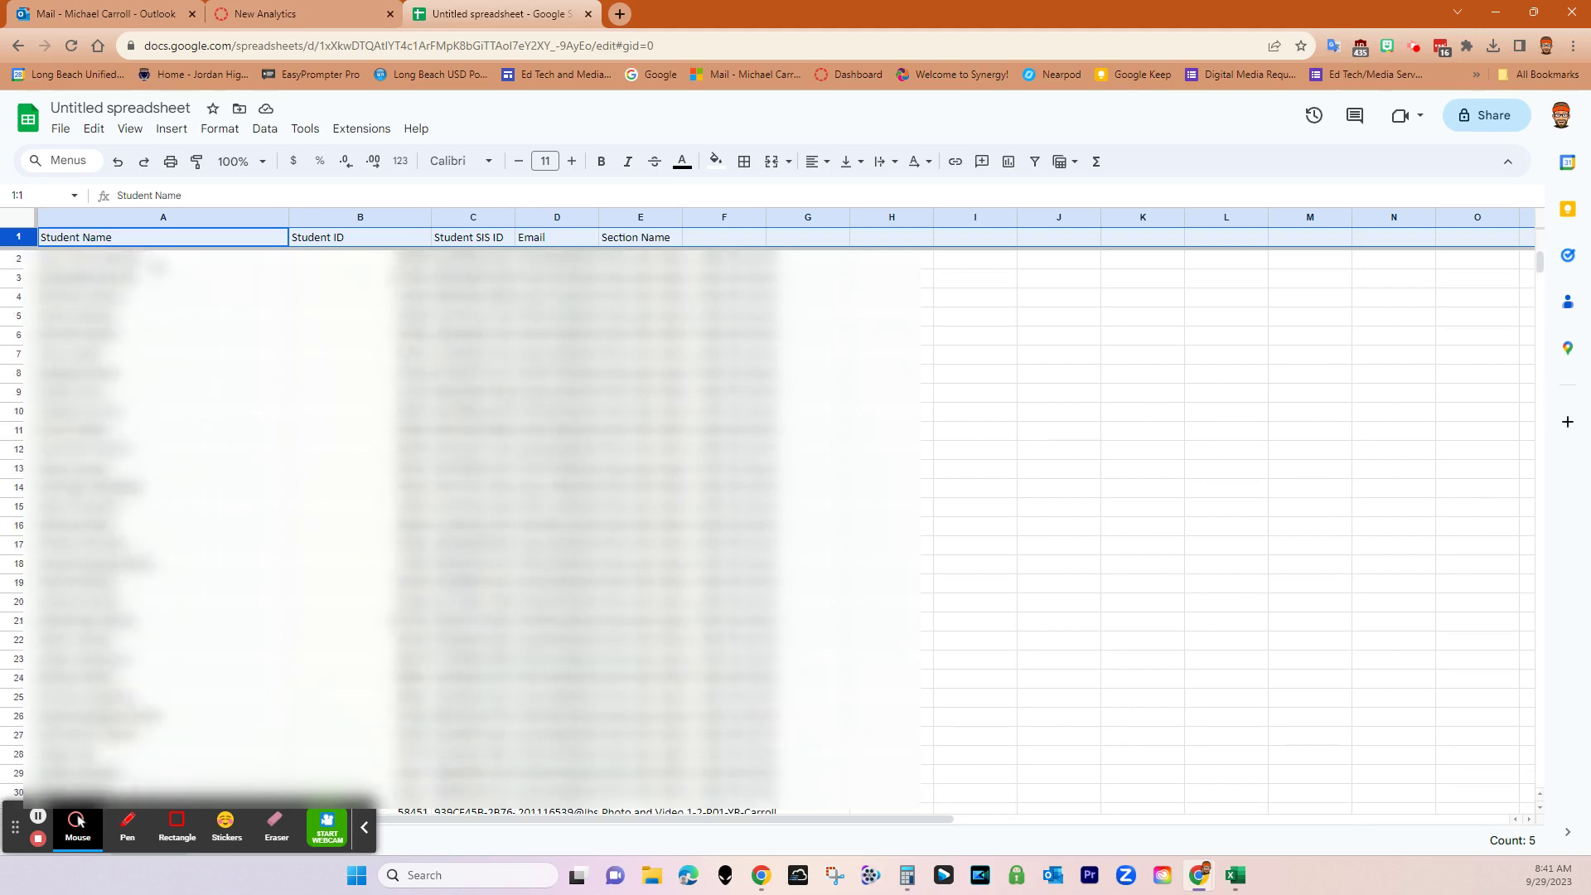
- Split the student names in A2:A36 into separate first and last name columns, and narrow column A
{"action": "left_click_drag", "start_coordinate": [160, 257], "coordinate": [211, 688]}
{"action": "scroll", "coordinate": [166, 663], "scroll_direction": "up", "scroll_amount": 4}
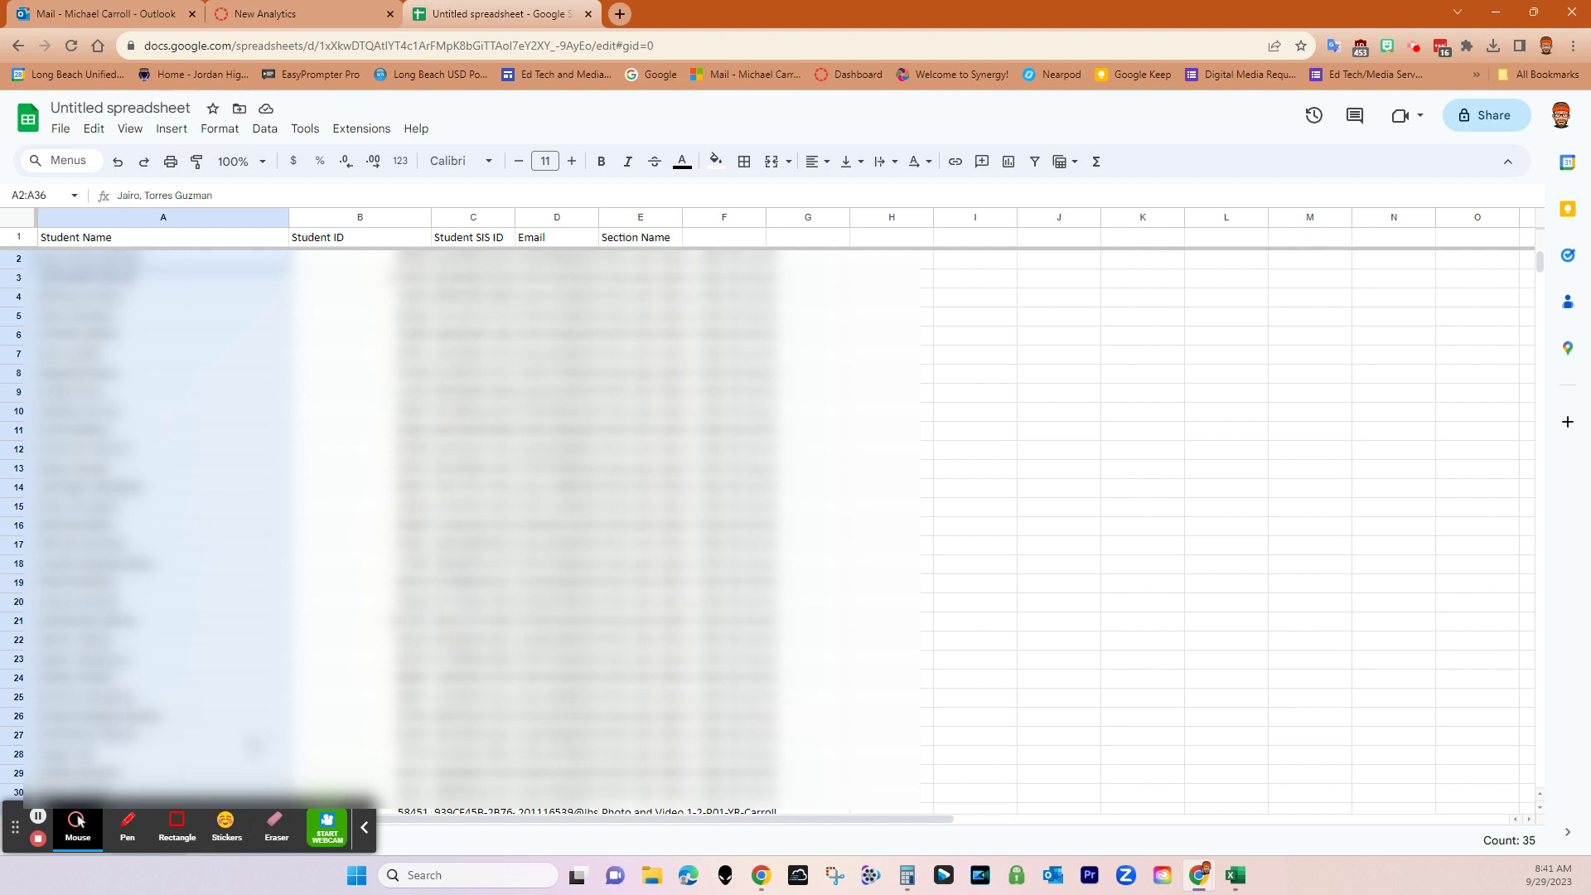
{"action": "left_click", "coordinate": [265, 131]}
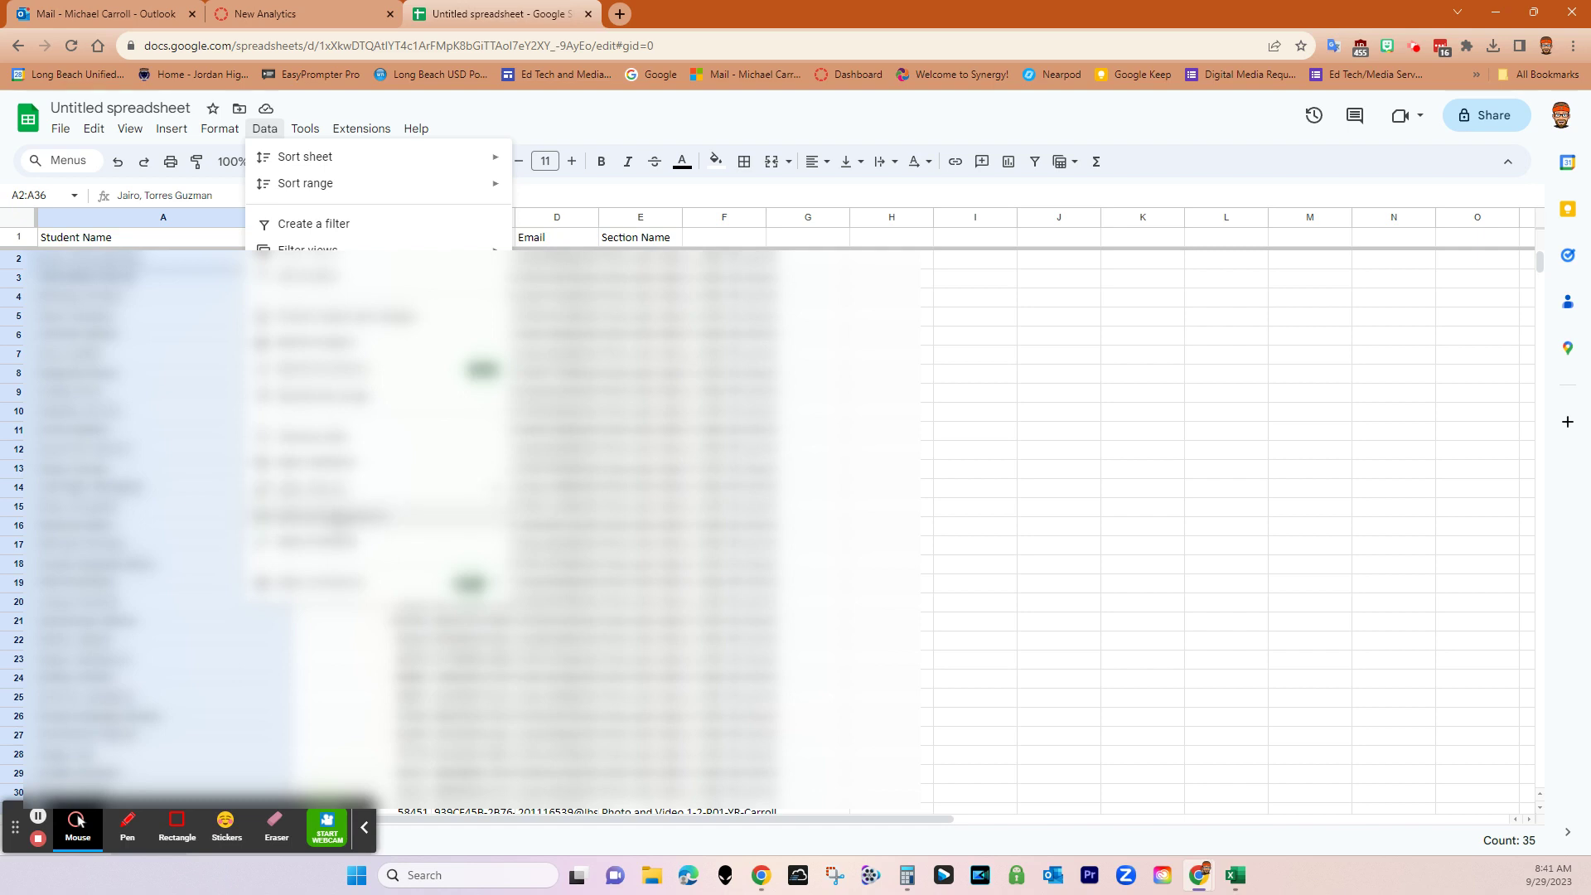
{"action": "left_click", "coordinate": [343, 516]}
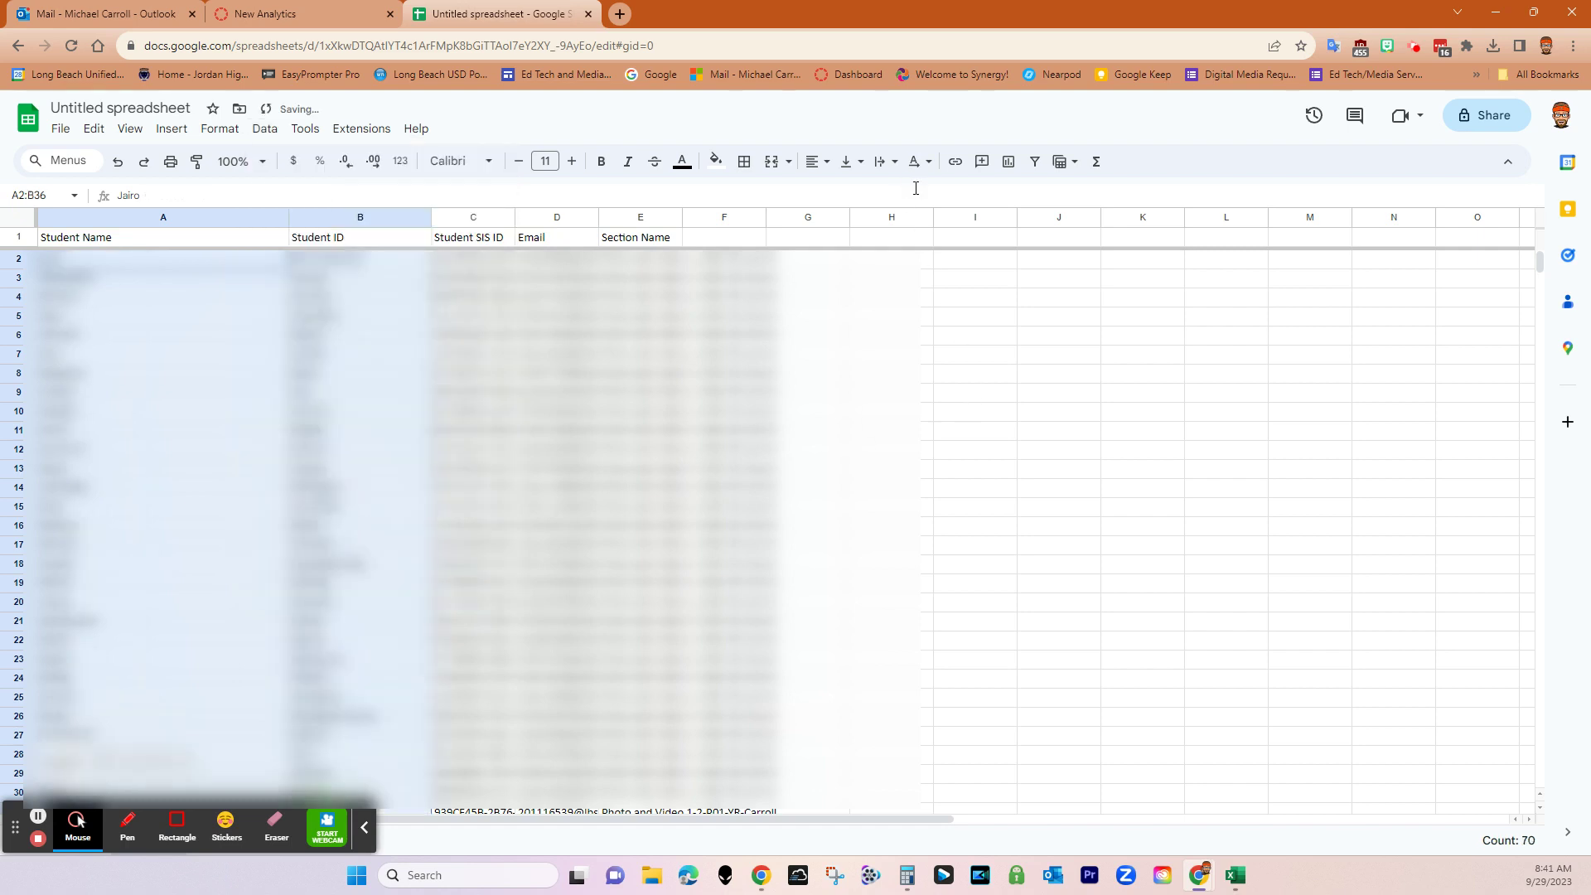
{"action": "left_click_drag", "start_coordinate": [287, 217], "coordinate": [221, 217]}
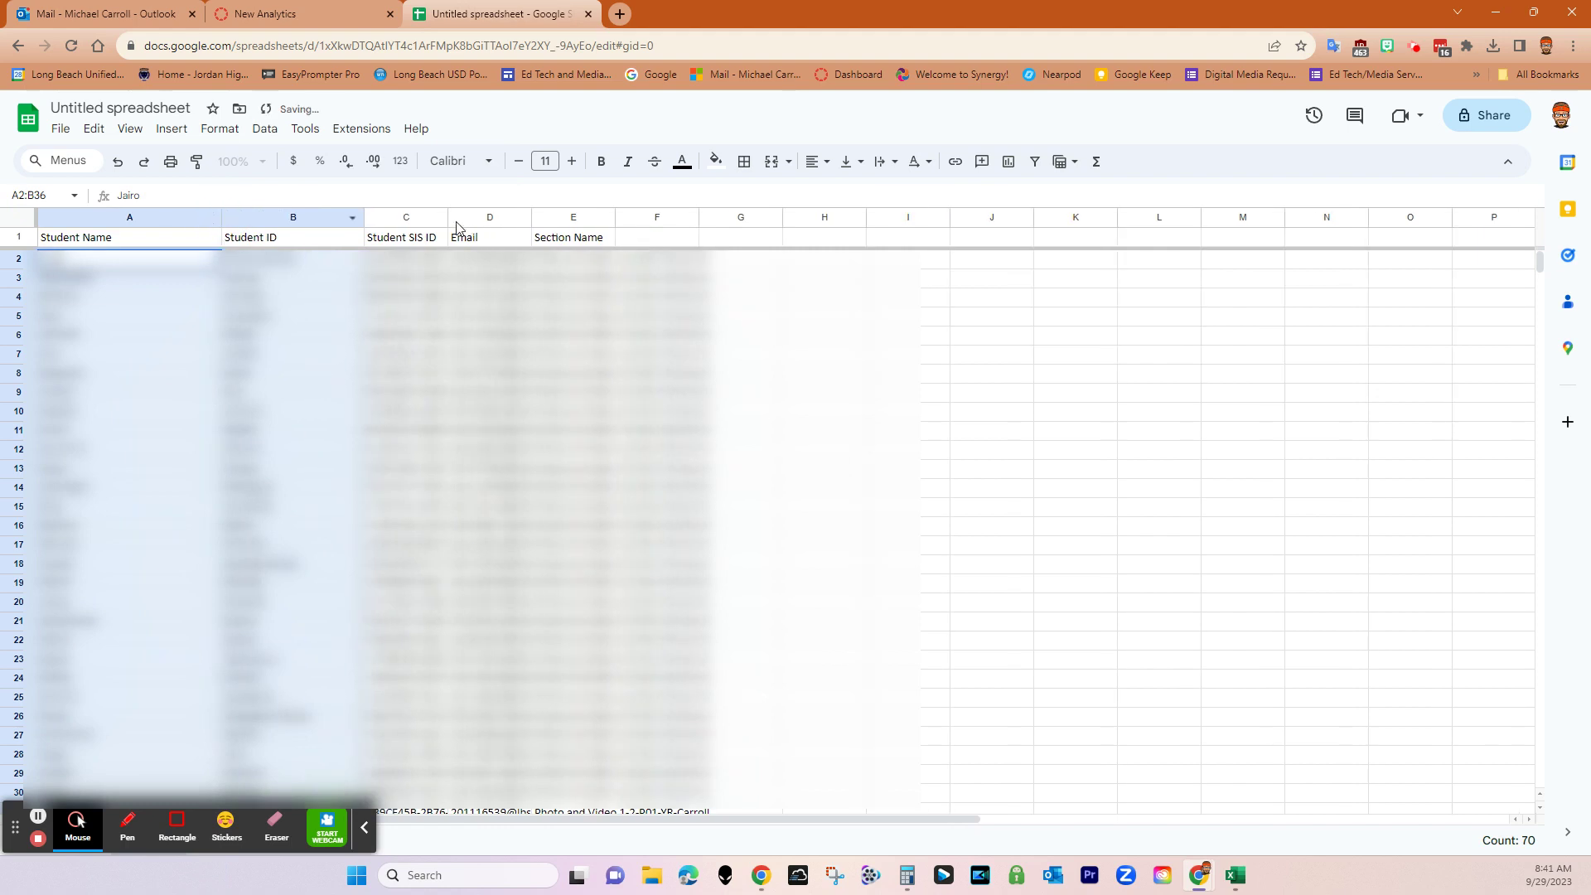
- Delete the Student SIS ID column and widen the Email and Section Name columns to fit their contents
{"action": "left_click_drag", "start_coordinate": [448, 217], "coordinate": [700, 218]}
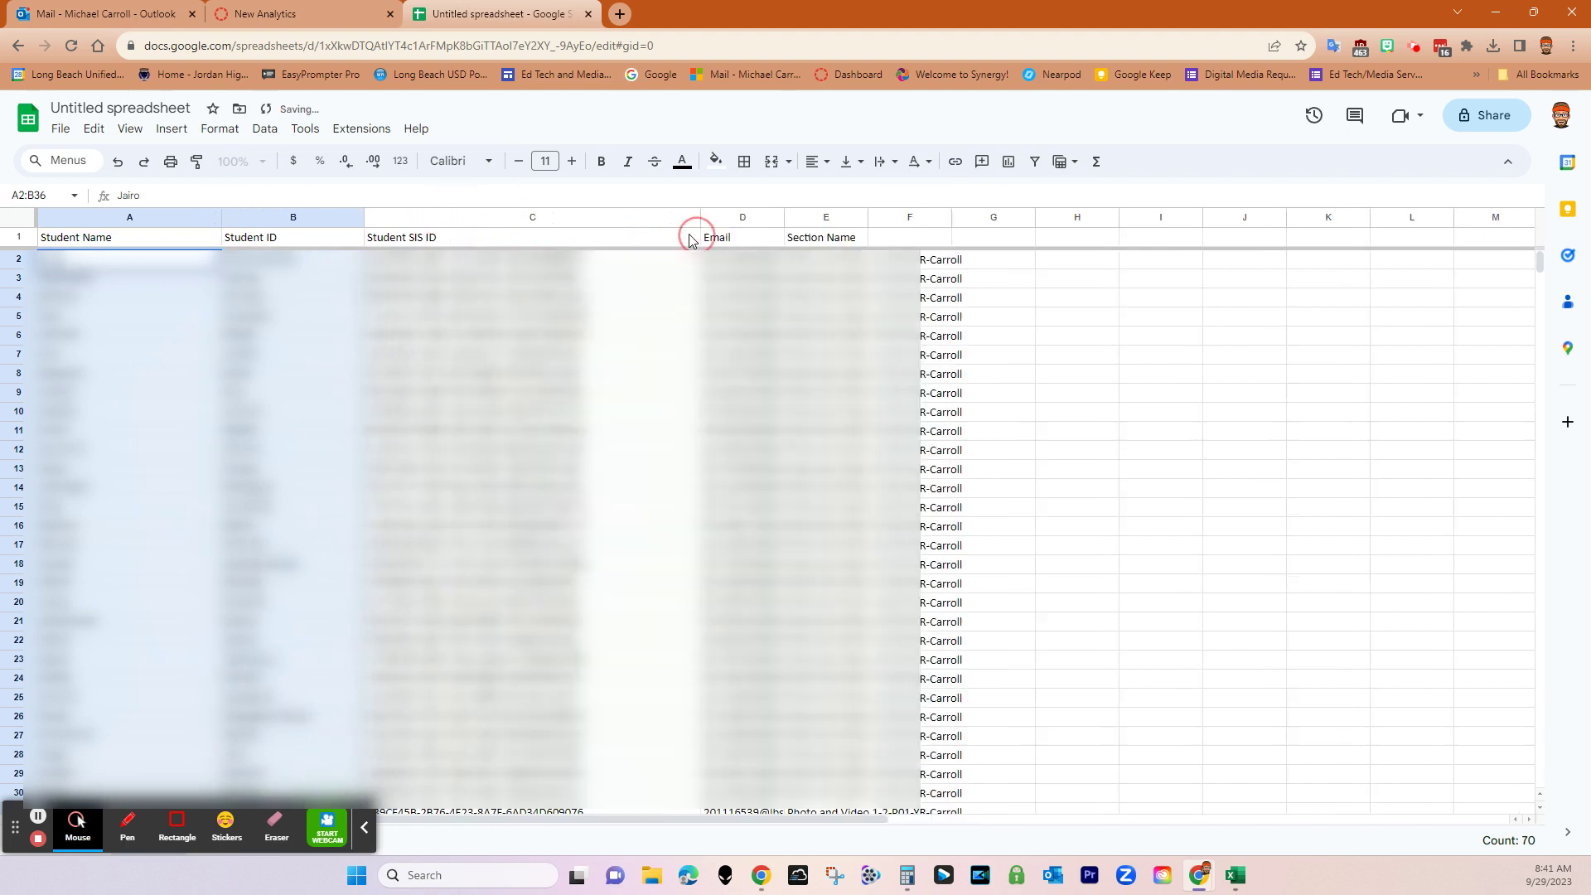
{"action": "left_click", "coordinate": [474, 217]}
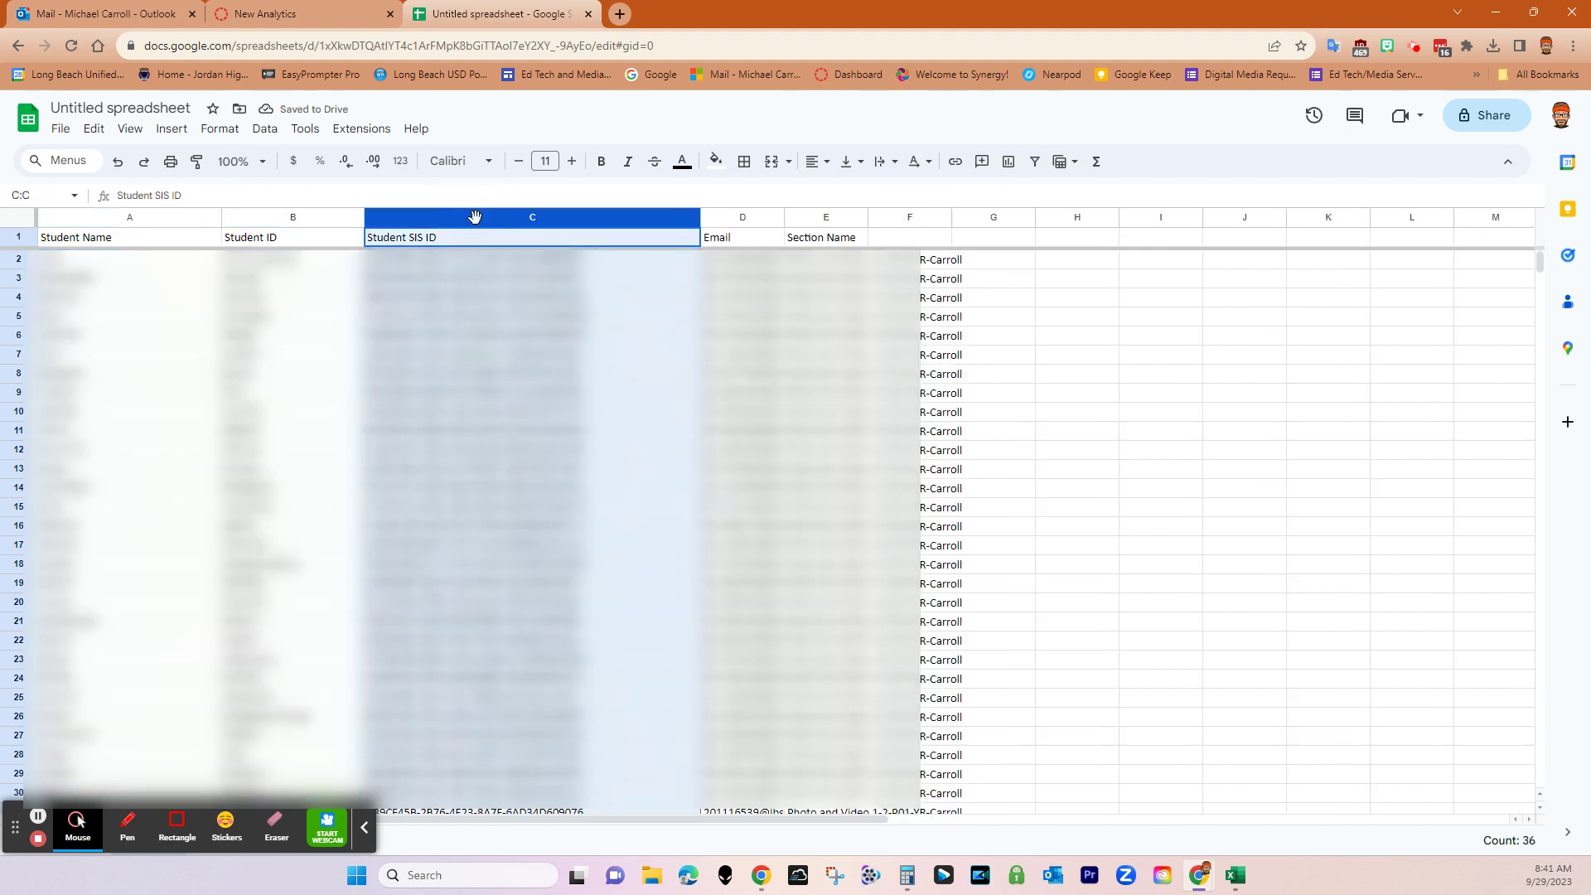
{"action": "right_click", "coordinate": [475, 217]}
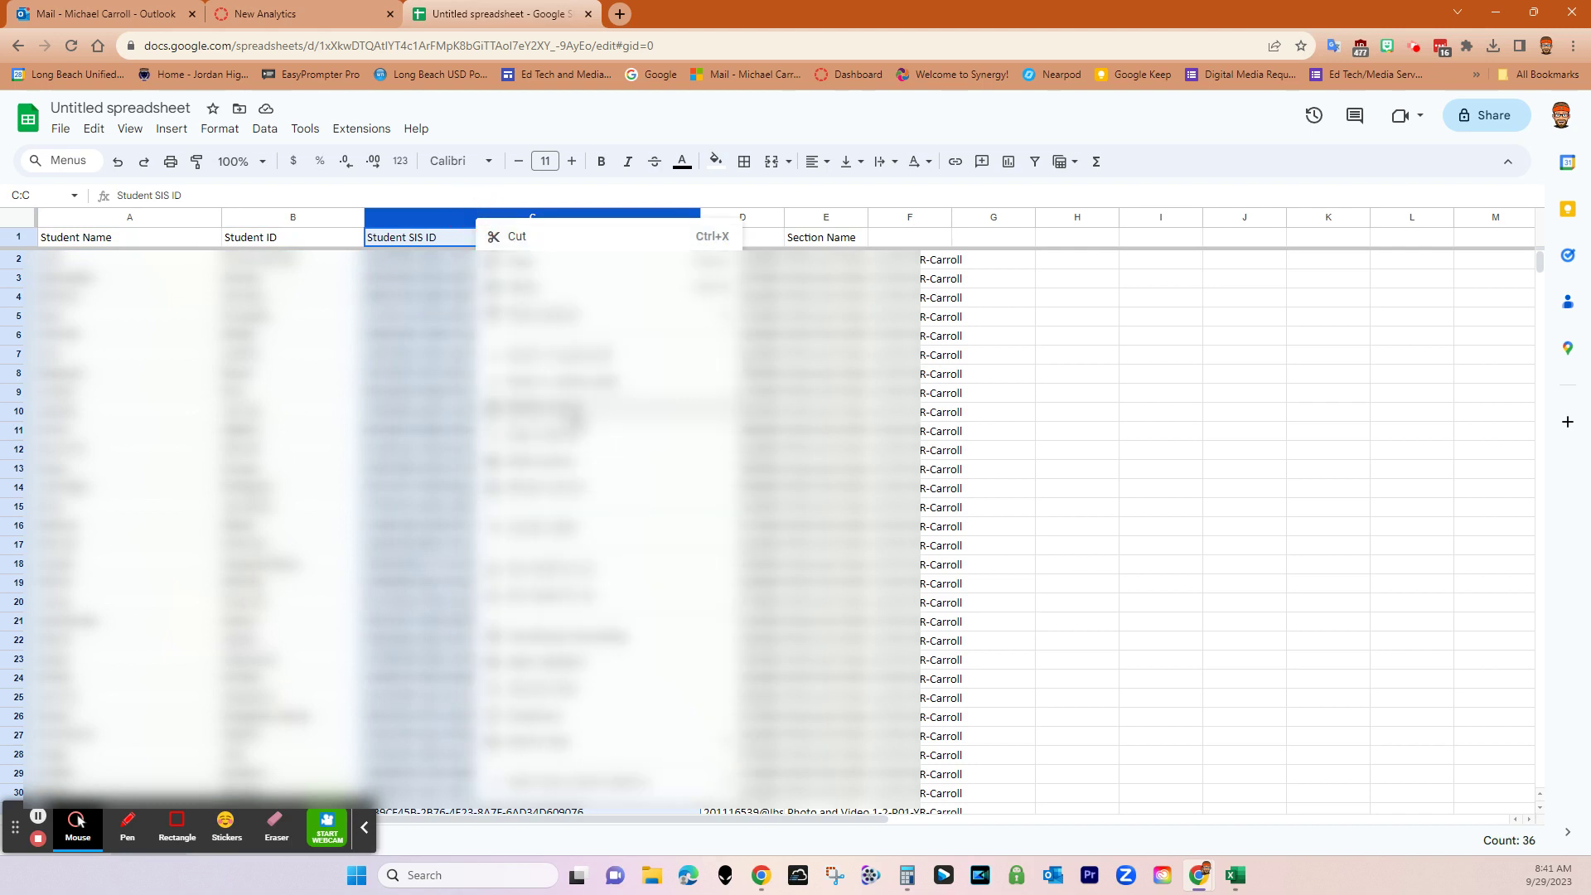
{"action": "left_click", "coordinate": [571, 407]}
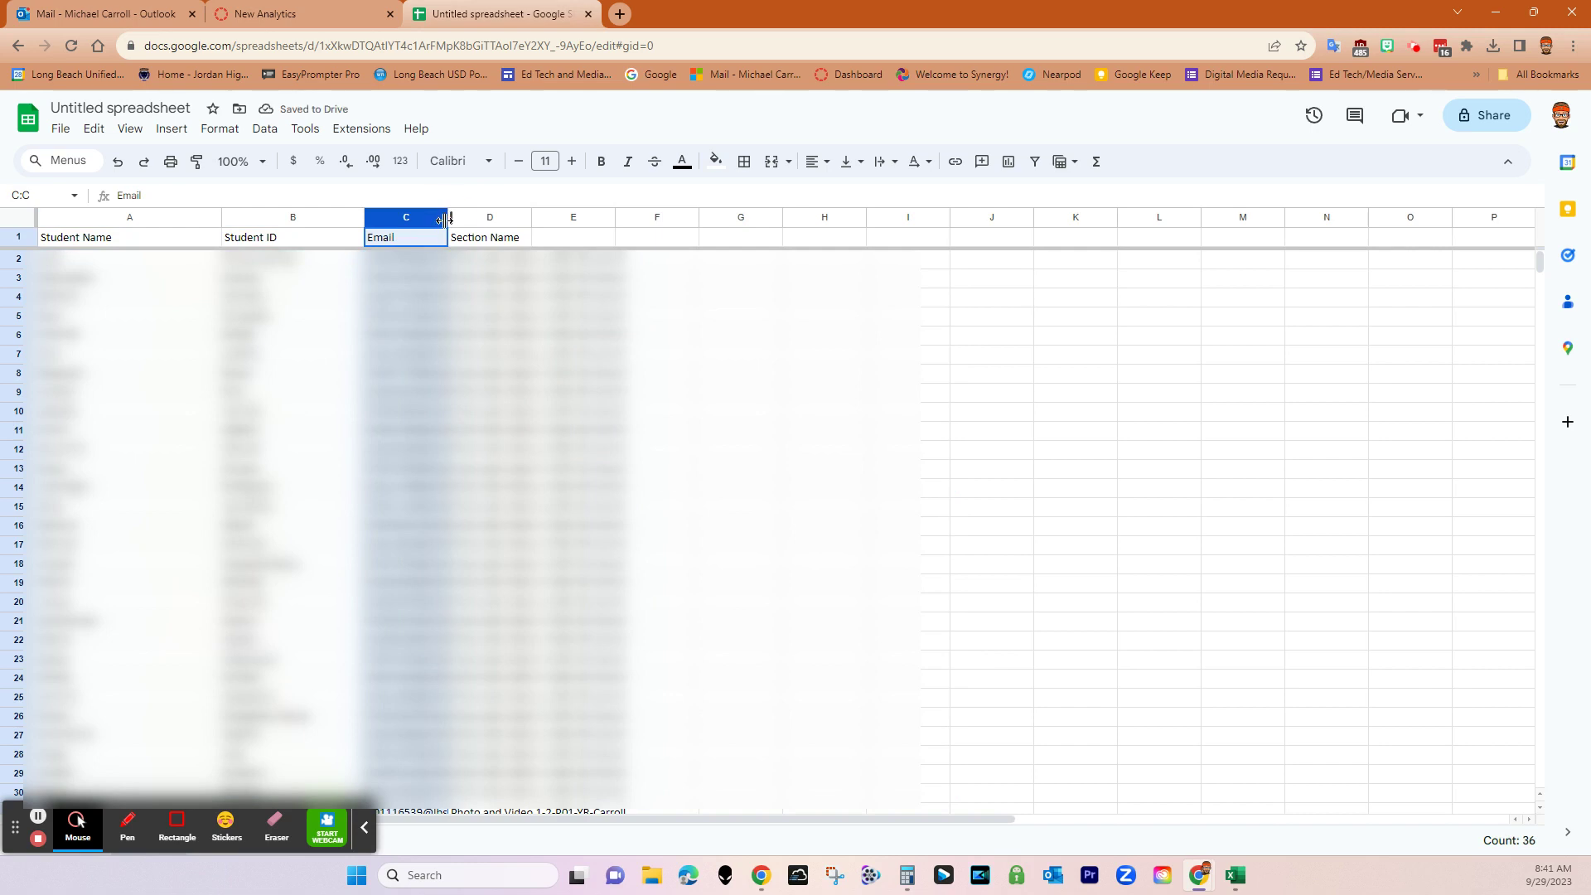
{"action": "left_click_drag", "start_coordinate": [444, 219], "coordinate": [555, 218]}
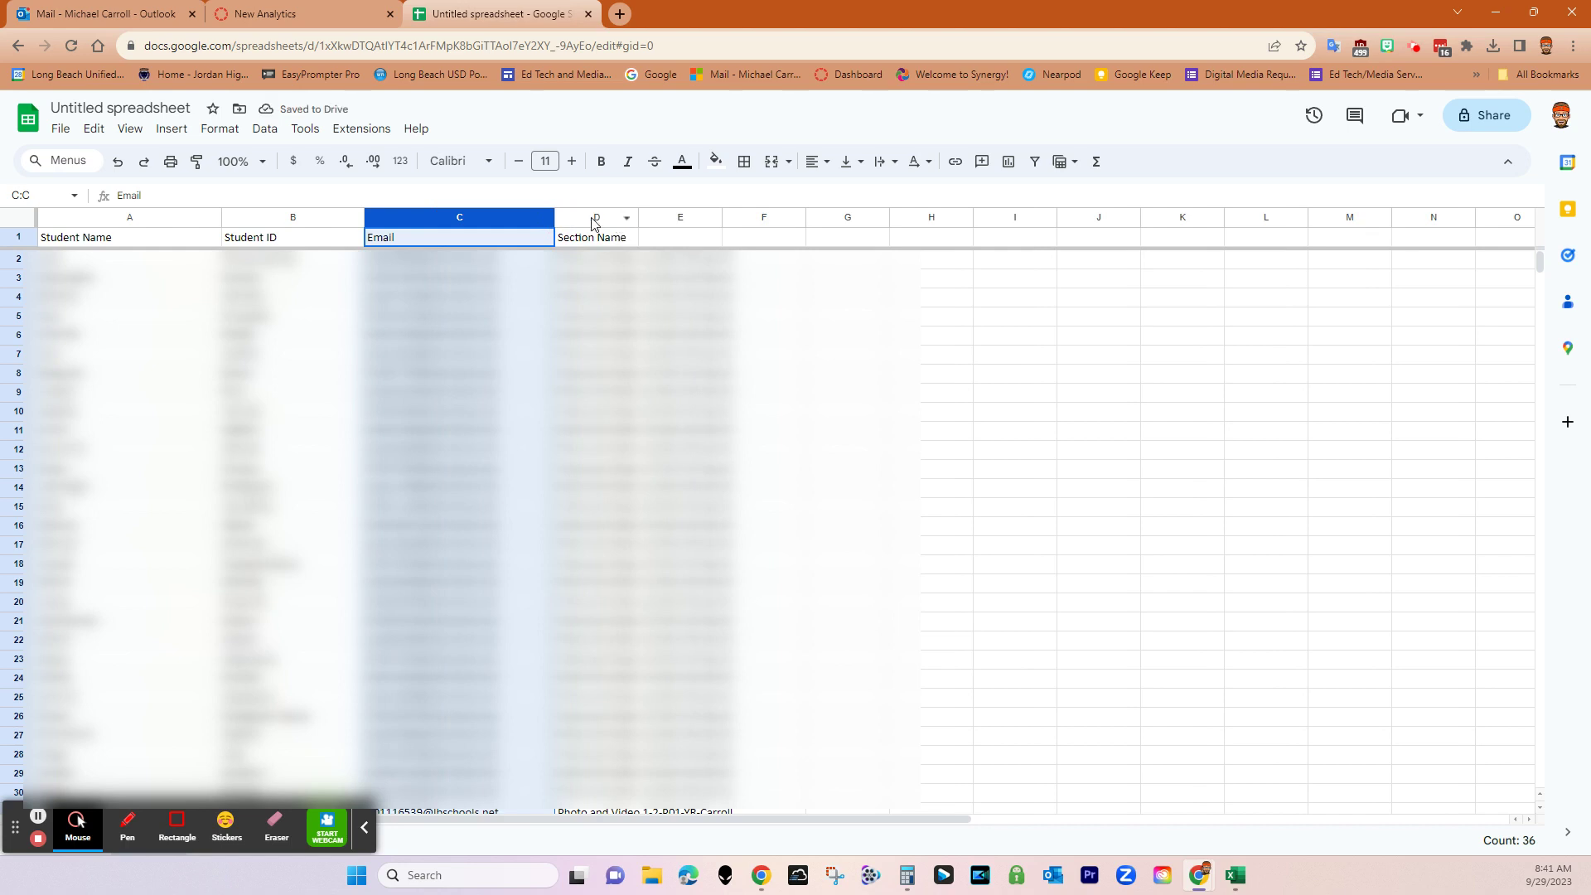
{"action": "left_click_drag", "start_coordinate": [638, 217], "coordinate": [741, 217]}
- Rename the spreadsheet as Photo and Video 1-2 Period 1
{"action": "left_click", "coordinate": [74, 106]}
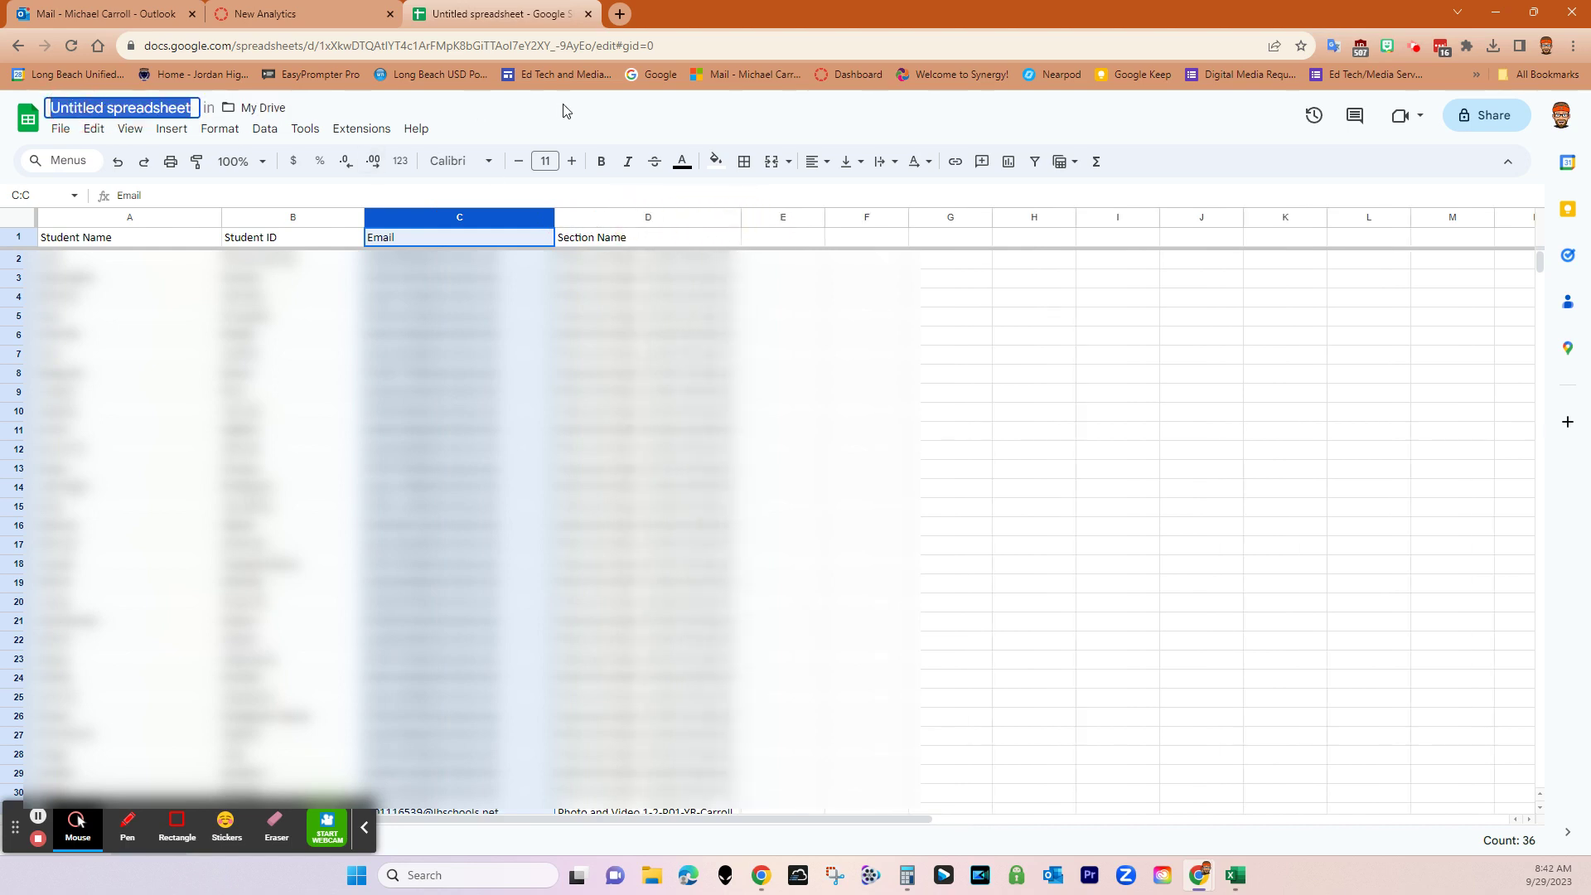
{"action": "type", "text": "Phot"}
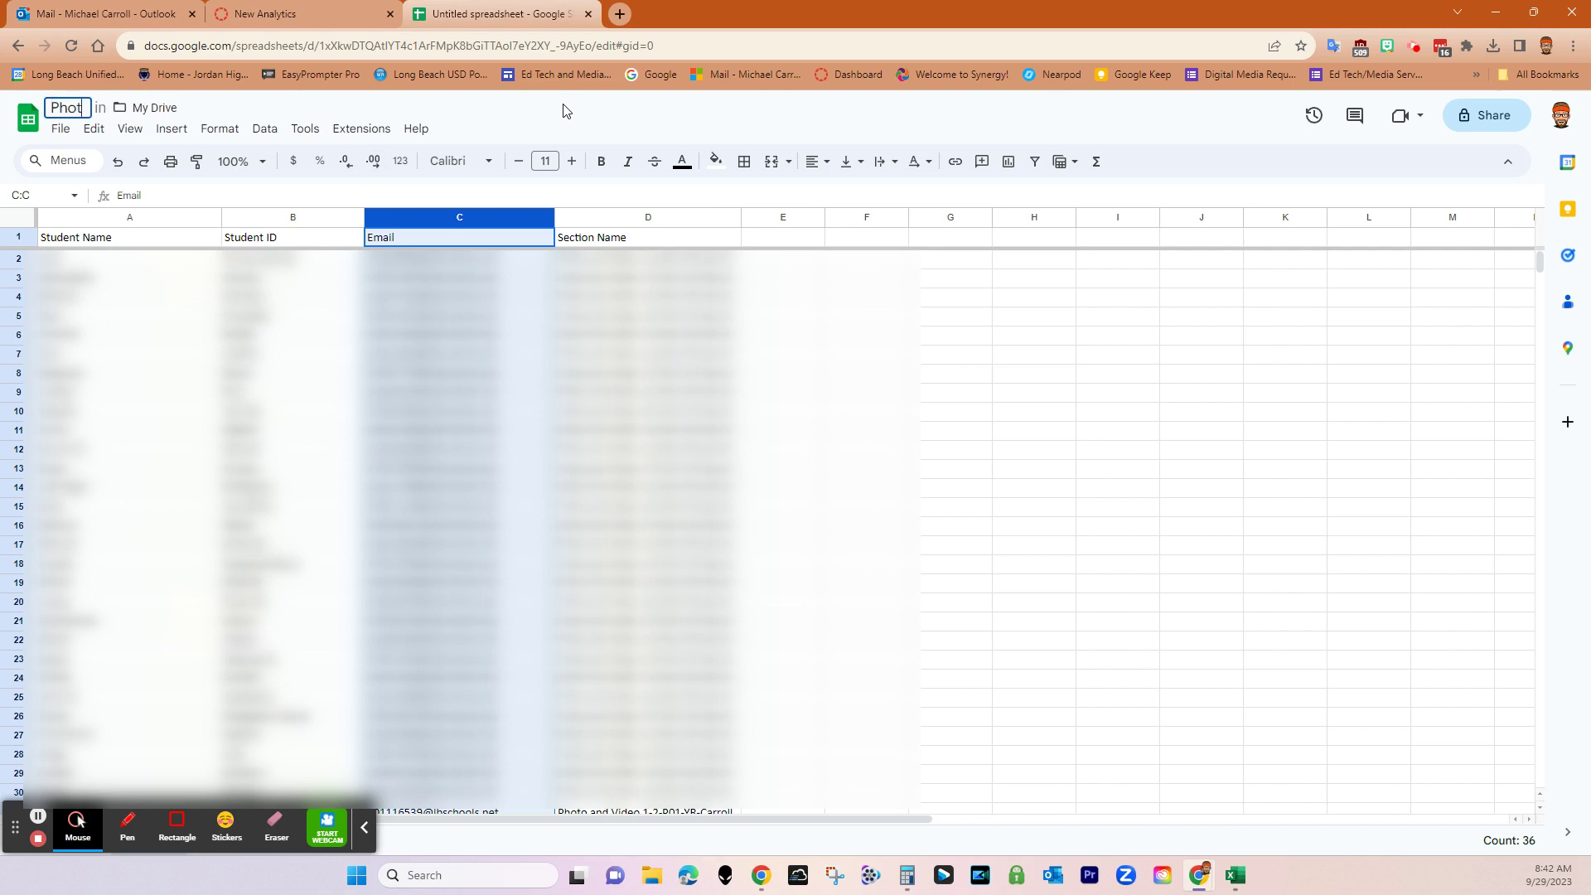
{"action": "type", "text": "o and Vide"}
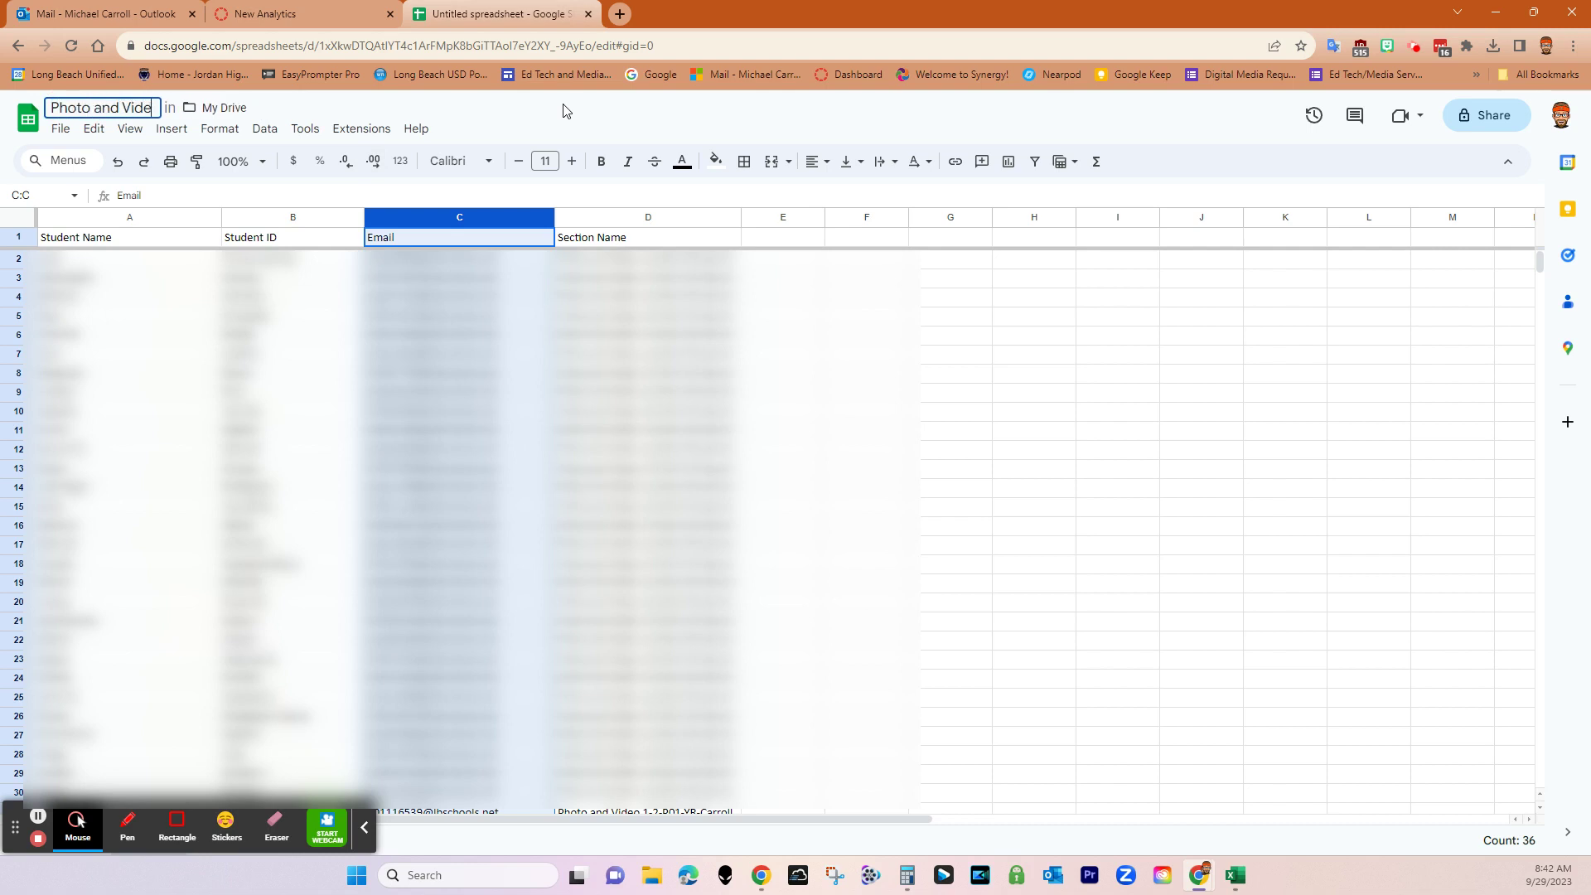
{"action": "type", "text": "o 1-2 Period 1"}
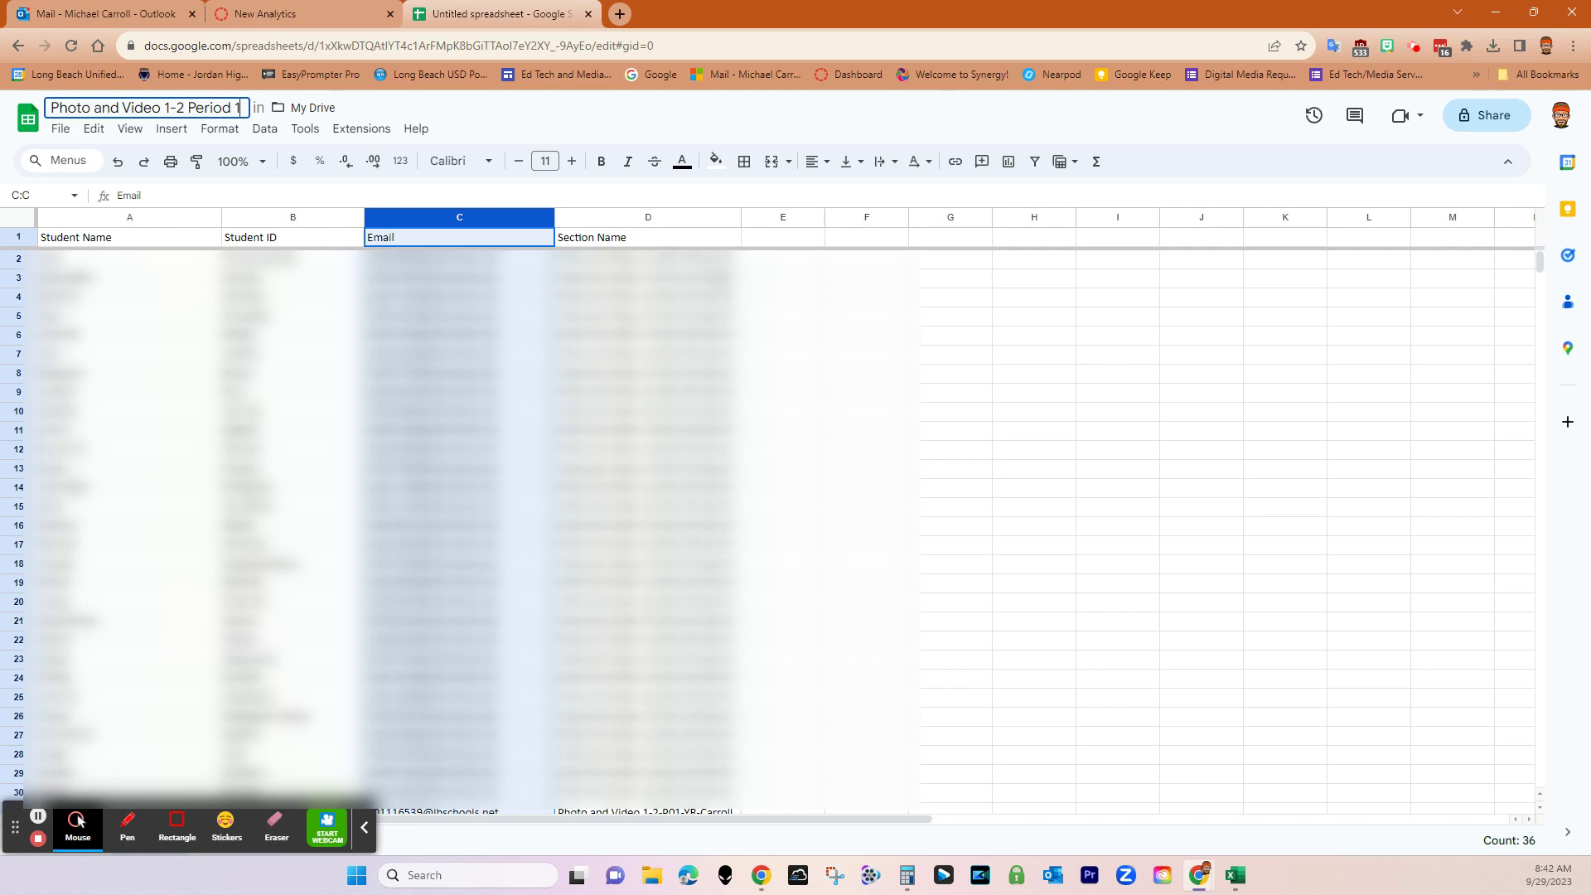
- Delete the Section Name column
{"action": "left_click", "coordinate": [627, 218]}
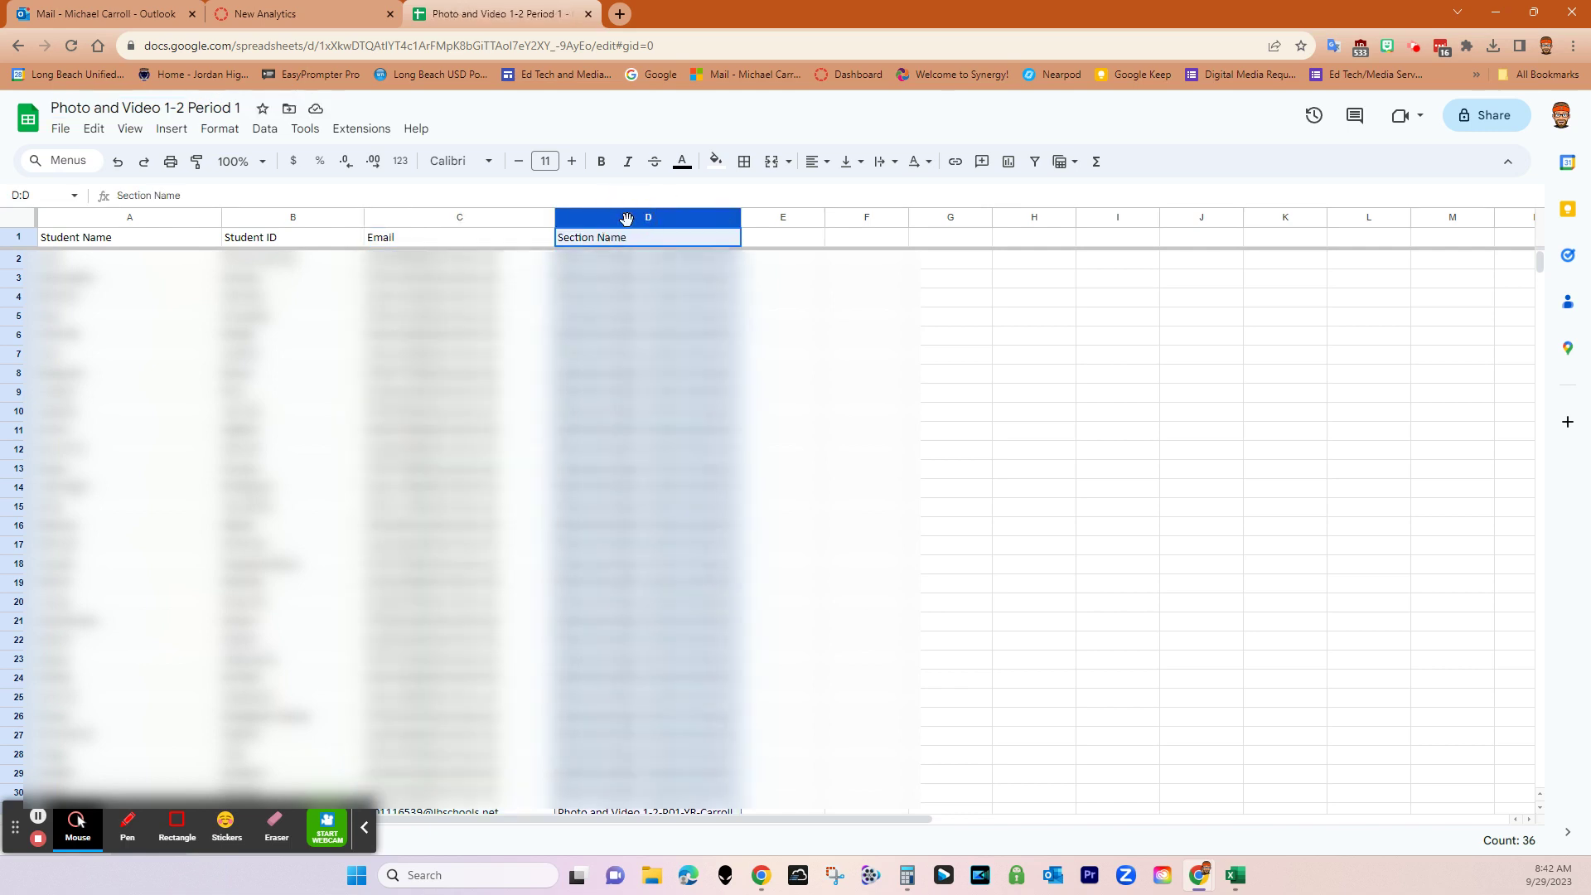
{"action": "right_click", "coordinate": [626, 218]}
{"action": "left_click", "coordinate": [700, 410]}
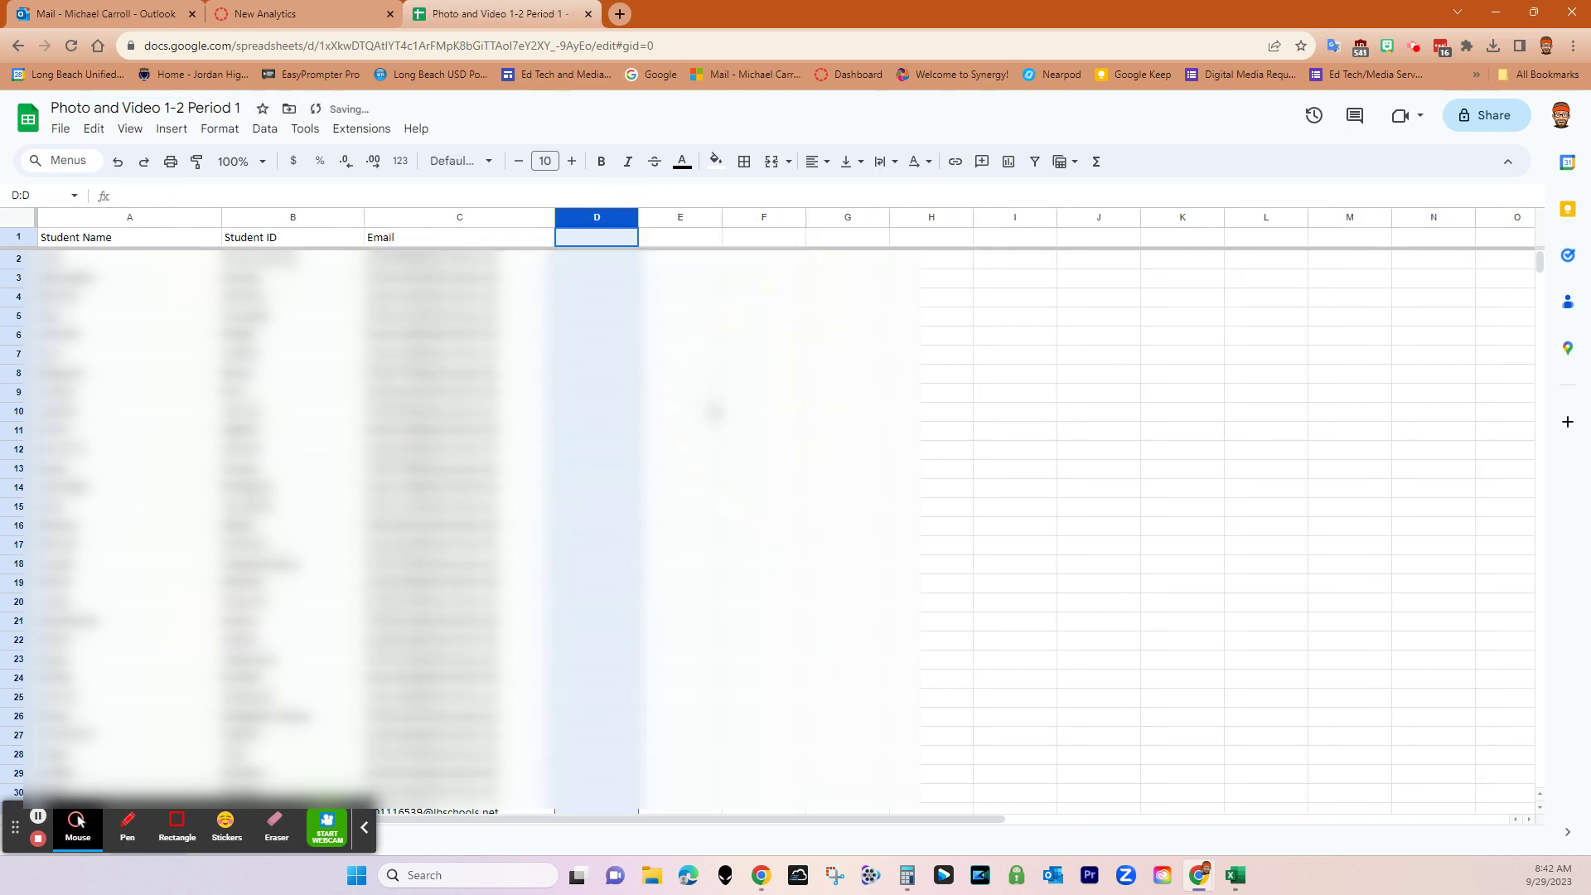
{"action": "left_click", "coordinate": [594, 243]}
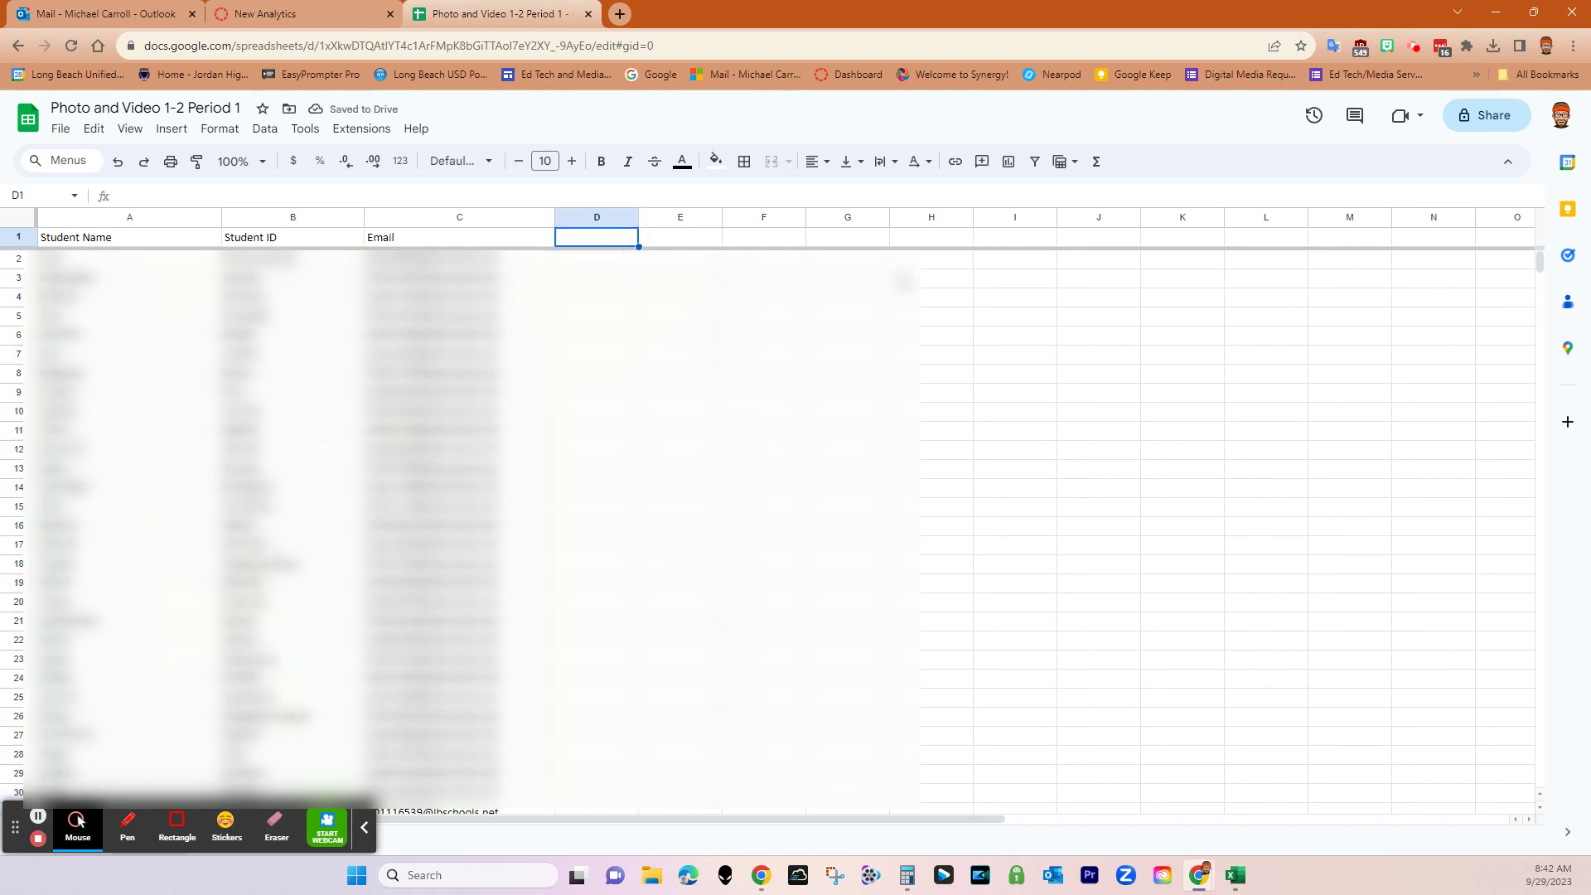
- Narrow the Student Name column slightly and move the Student ID column in front of it as column A
{"action": "left_click_drag", "start_coordinate": [222, 216], "coordinate": [198, 216]}
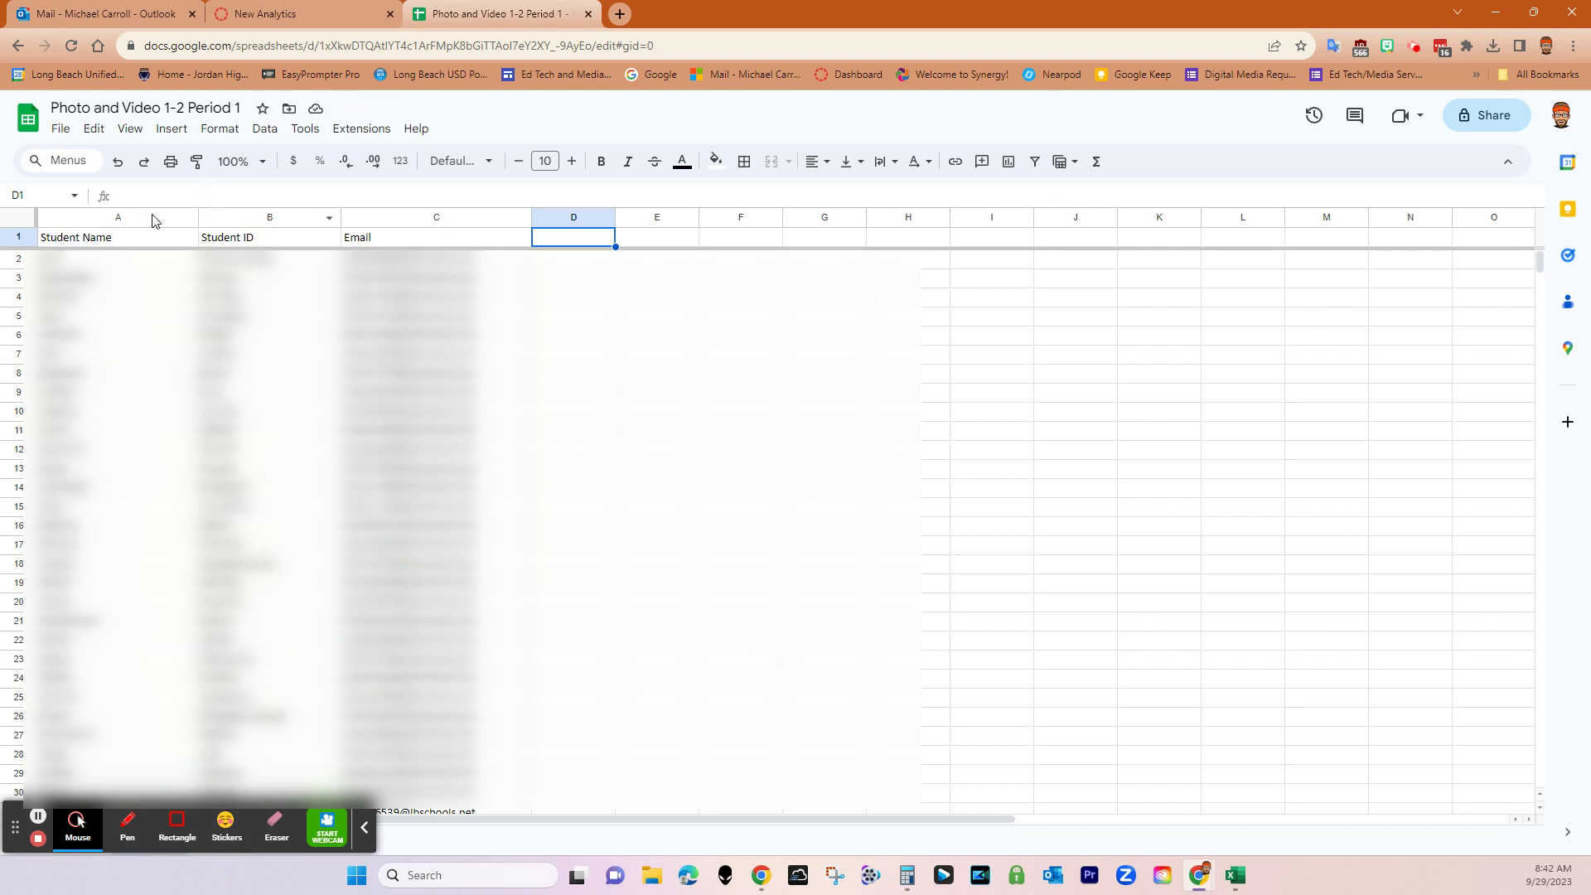
{"action": "left_click", "coordinate": [227, 216]}
{"action": "left_click_drag", "start_coordinate": [227, 216], "coordinate": [111, 221]}
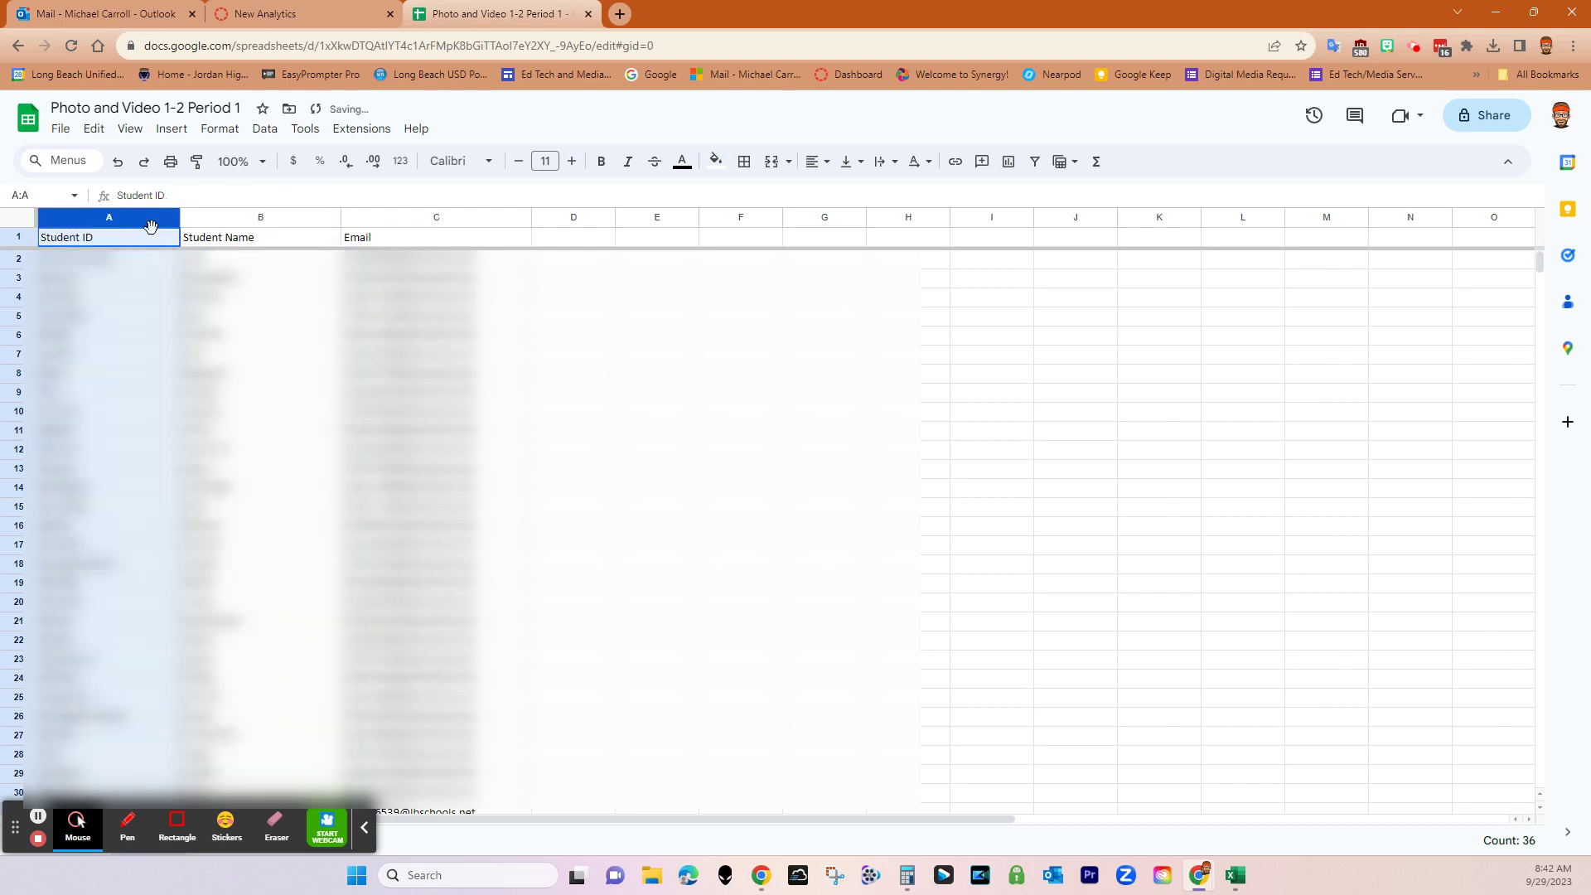
- Sort the whole sheet by column A from A to Z, below the frozen header row
{"action": "left_click", "coordinate": [256, 135]}
{"action": "mouse_move", "coordinate": [426, 160]}
{"action": "left_click", "coordinate": [551, 160]}
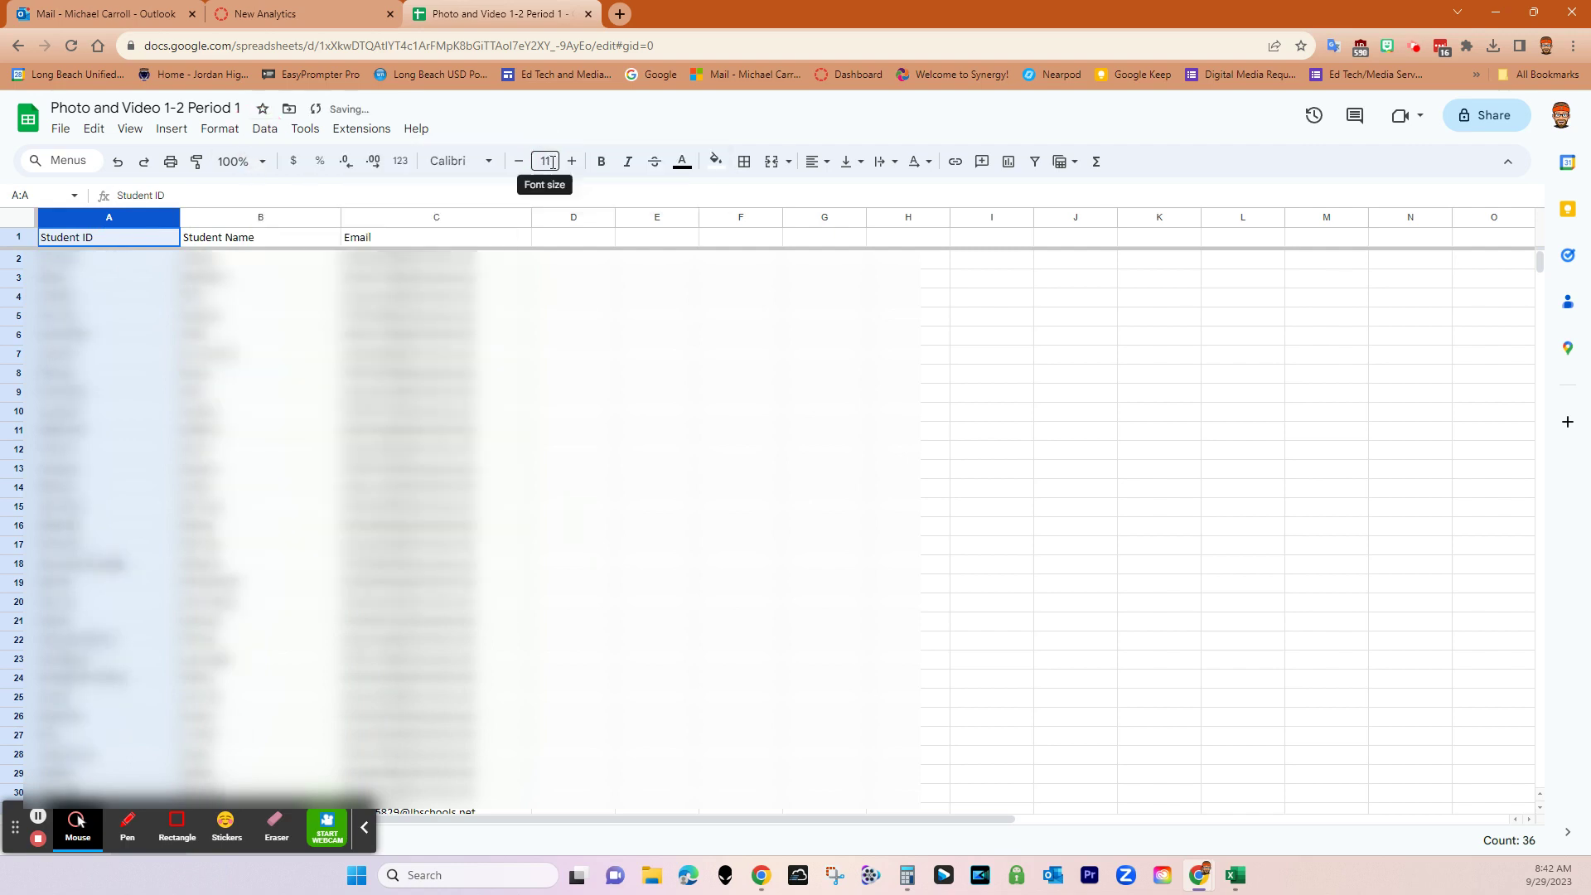
{"action": "left_click", "coordinate": [679, 566]}
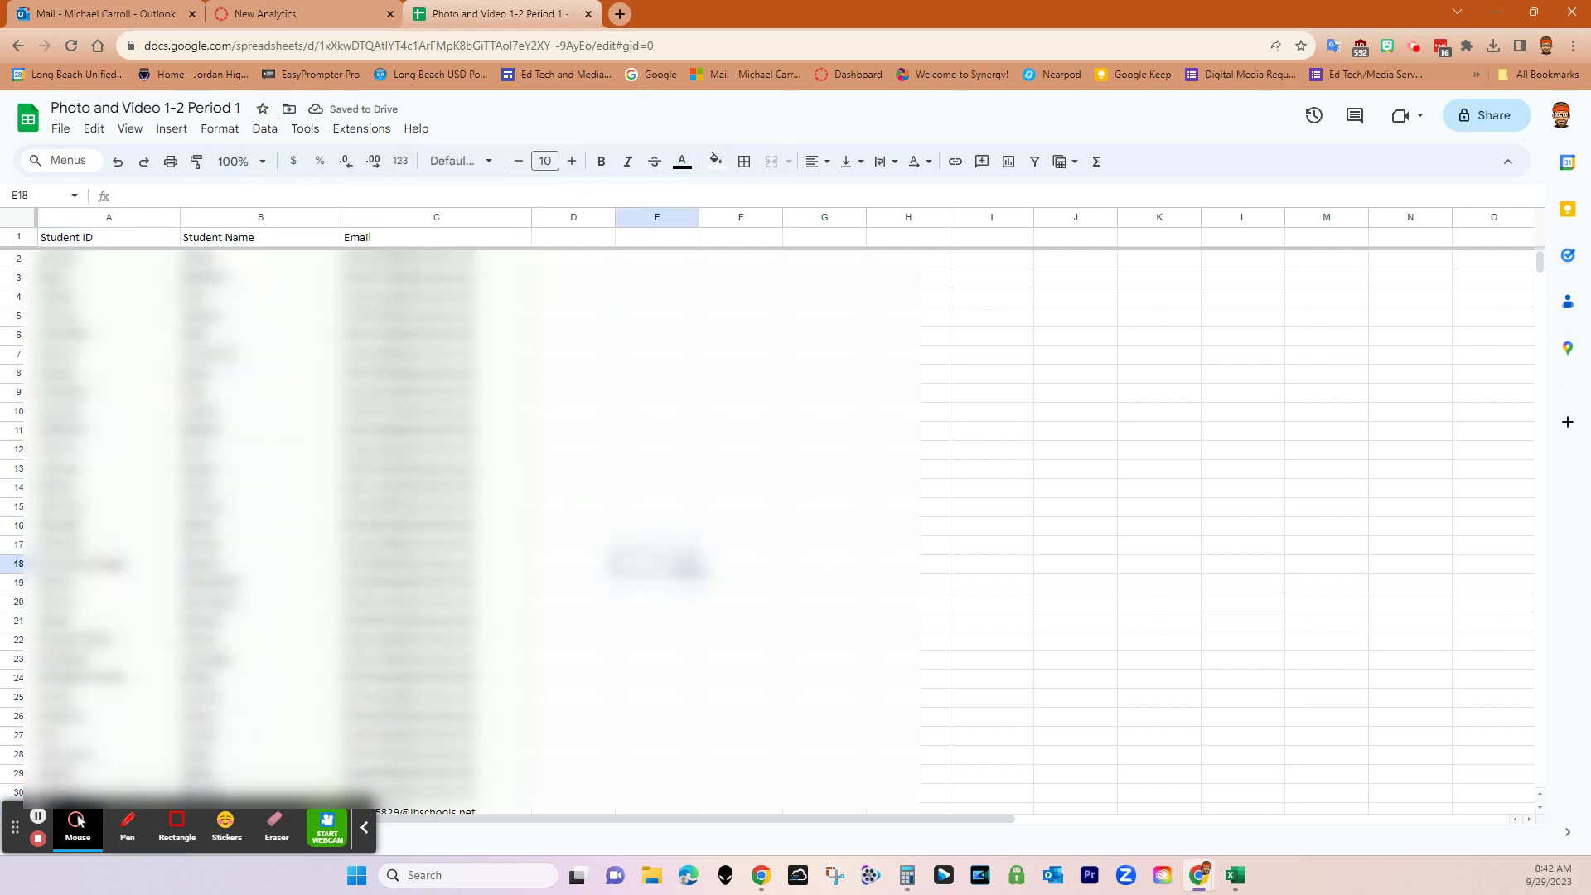
- Look through the sorted roster down to row 36 and highlight row 17 to inspect one student's record
{"action": "scroll", "coordinate": [148, 704], "scroll_direction": "down", "scroll_amount": 2}
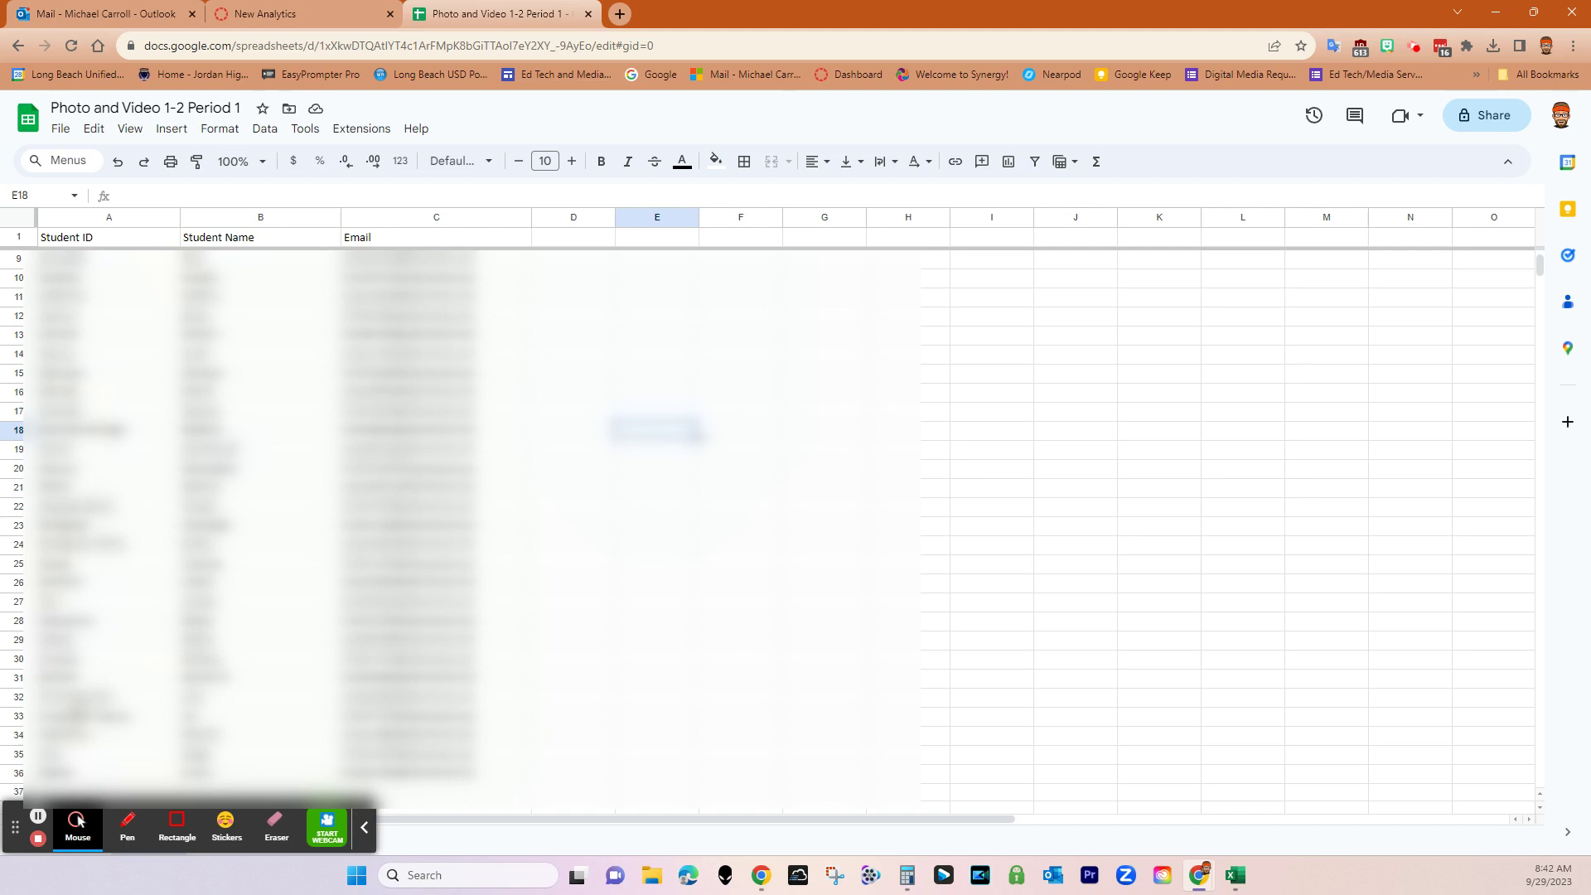
{"action": "left_click", "coordinate": [17, 411]}
{"action": "mouse_move", "coordinate": [16, 411]}
{"action": "left_mouse_down"}
{"action": "mouse_move", "coordinate": [17, 371]}
{"action": "mouse_move", "coordinate": [17, 445]}
{"action": "mouse_move", "coordinate": [14, 411]}
{"action": "left_mouse_up"}
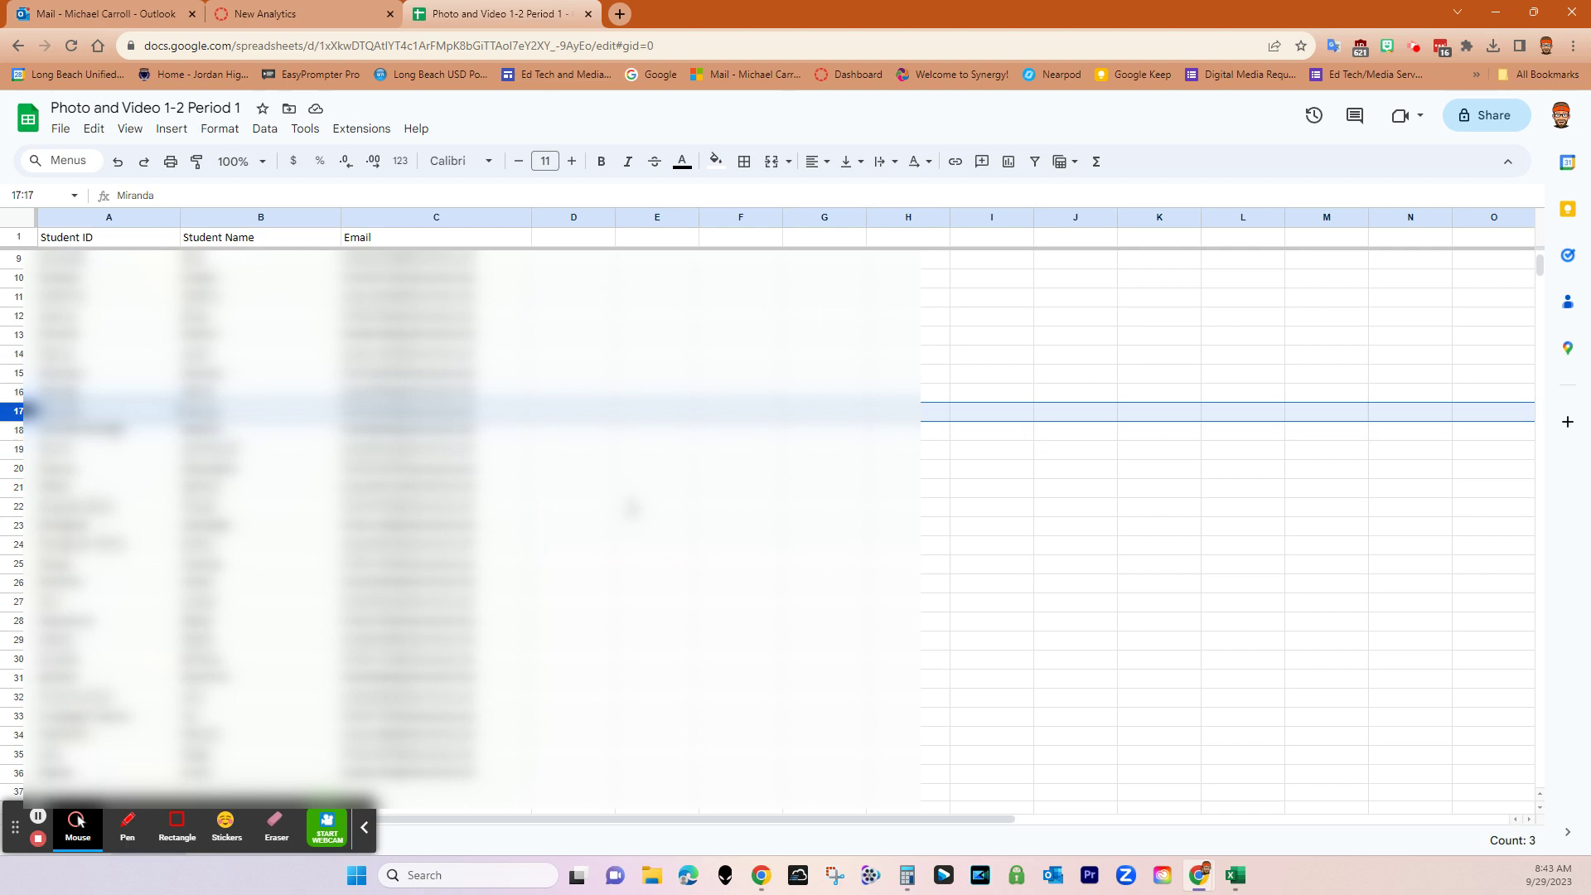
{"action": "scroll", "coordinate": [631, 508], "scroll_direction": "up", "scroll_amount": 1}
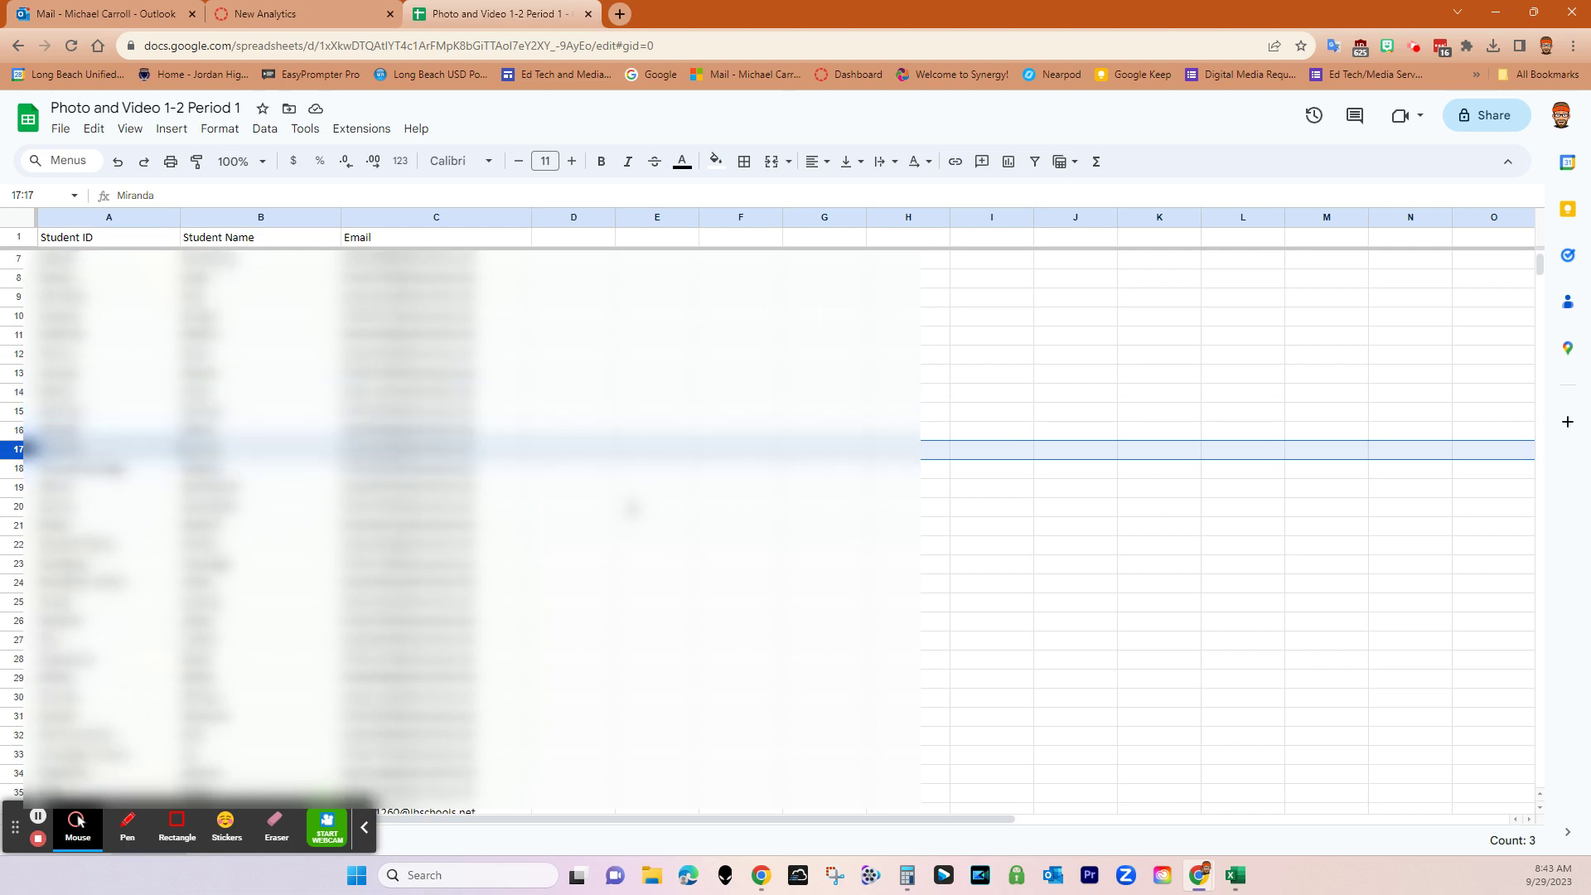
{"action": "left_click", "coordinate": [635, 578]}
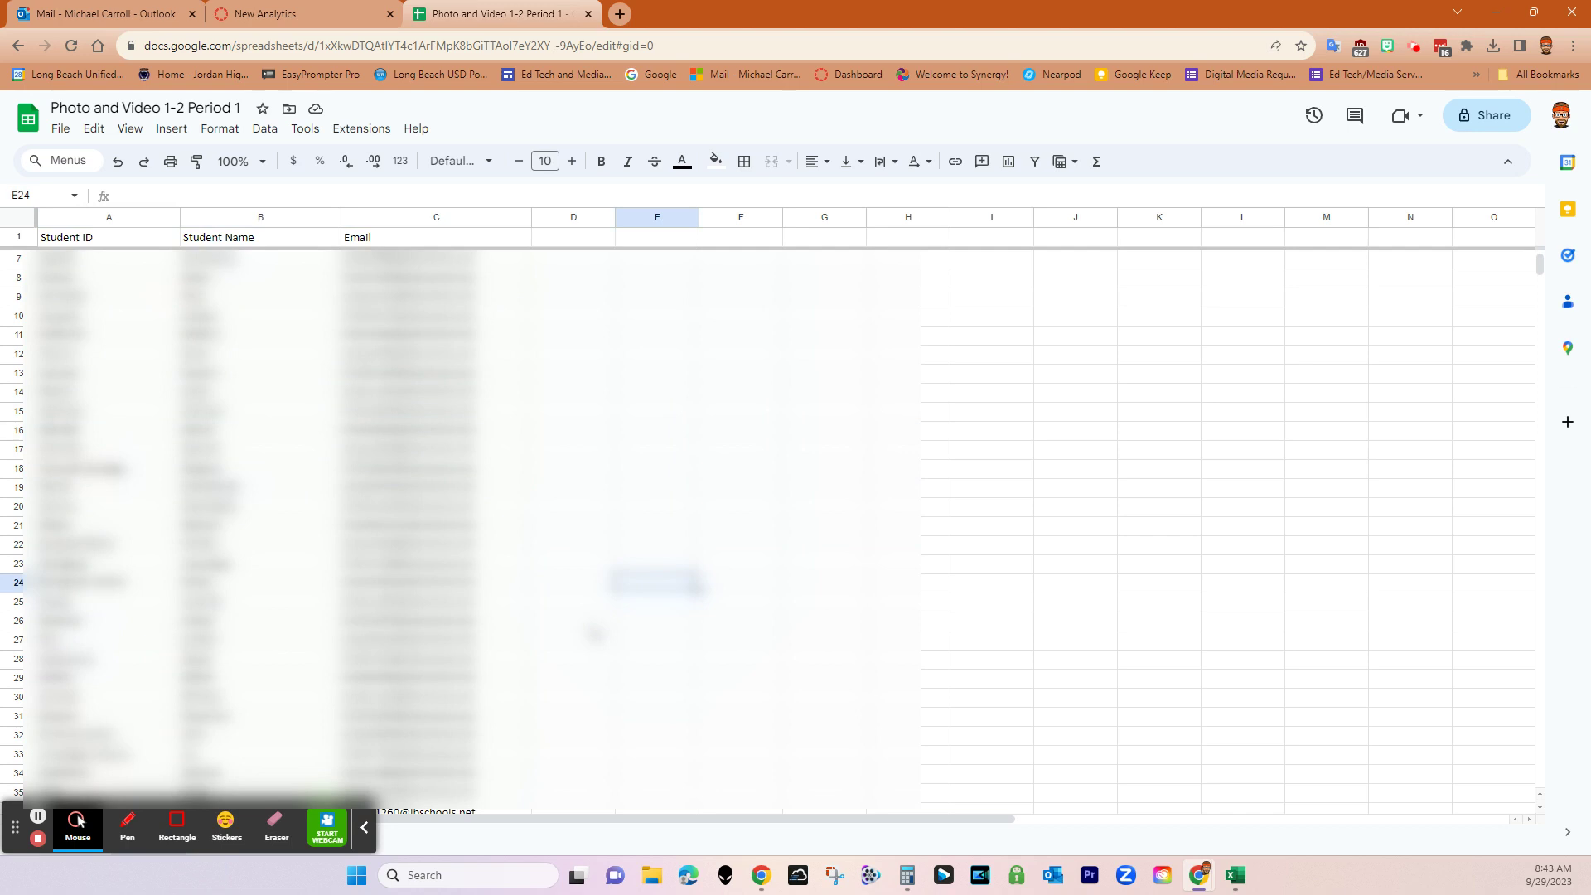